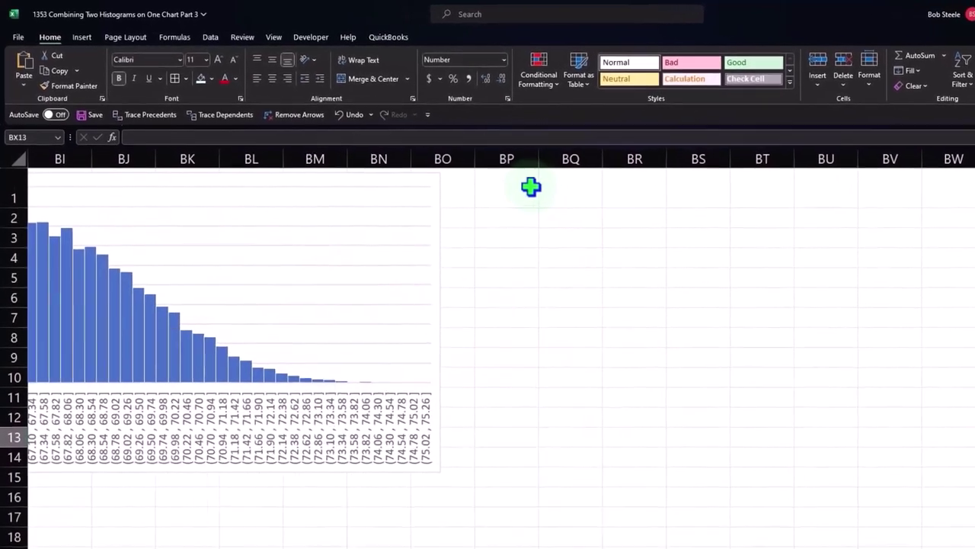
Paste the histogram bins and counts as values at BP1, widen column BP, then undo.
{"action": "left_click", "coordinate": [531, 187]}
{"action": "right_click", "coordinate": [531, 189]}
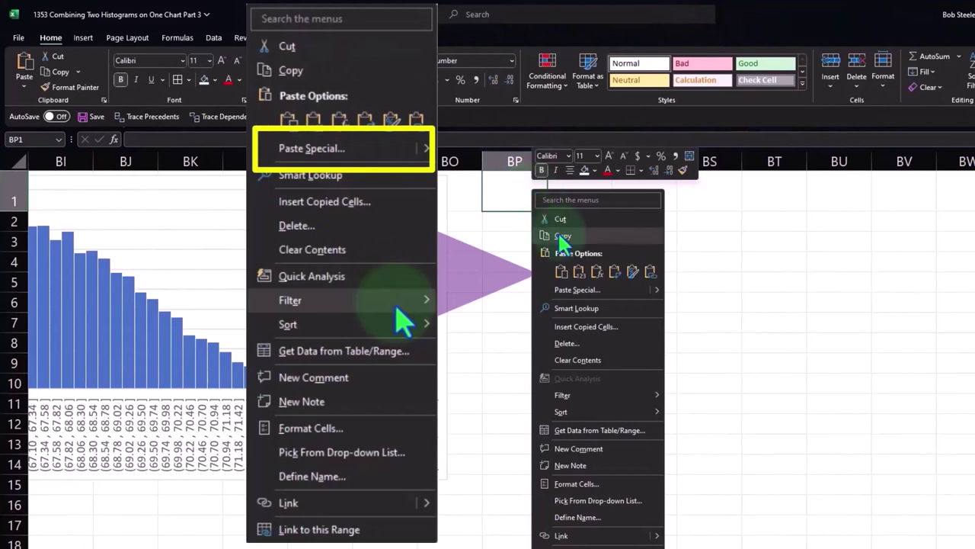
{"action": "left_click", "coordinate": [579, 271]}
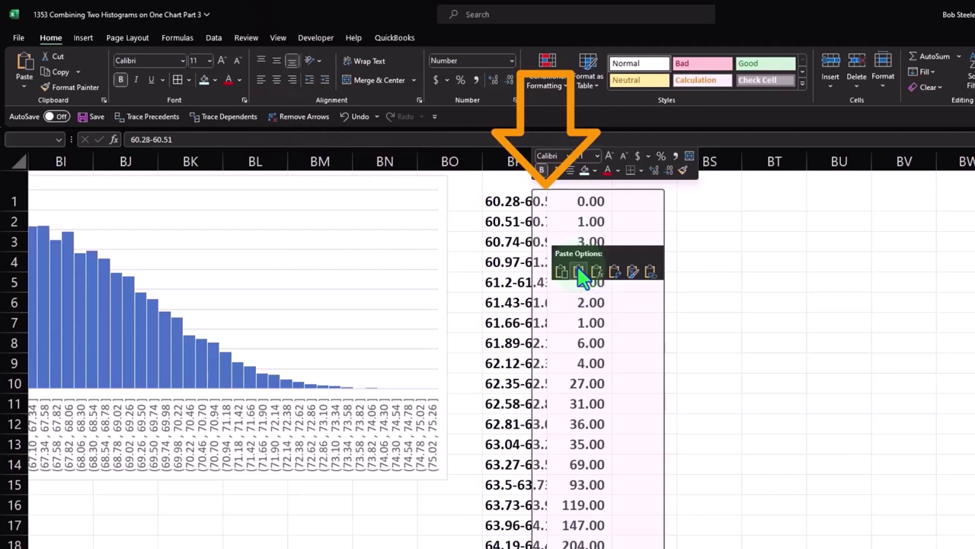
{"action": "left_click", "coordinate": [710, 279]}
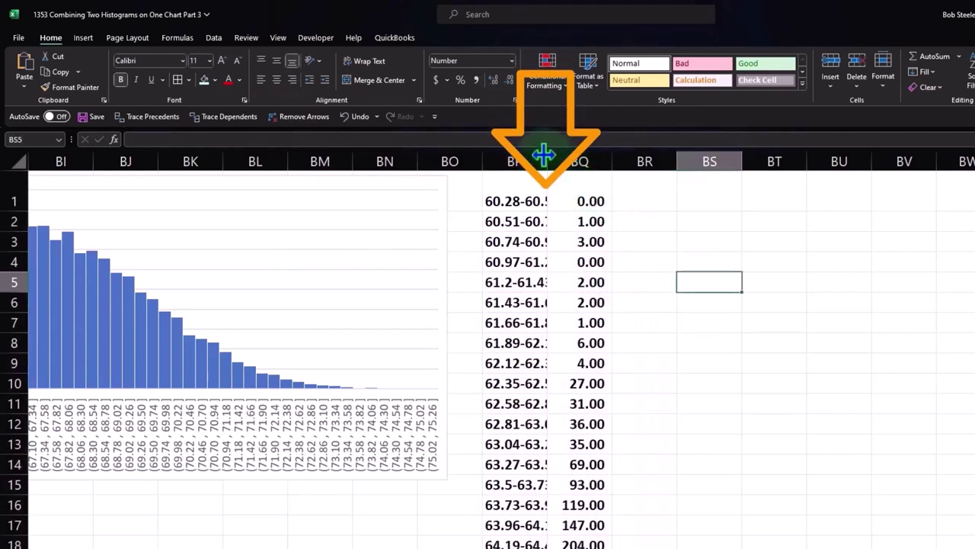
{"action": "left_click_drag", "start_coordinate": [545, 155], "coordinate": [579, 155]}
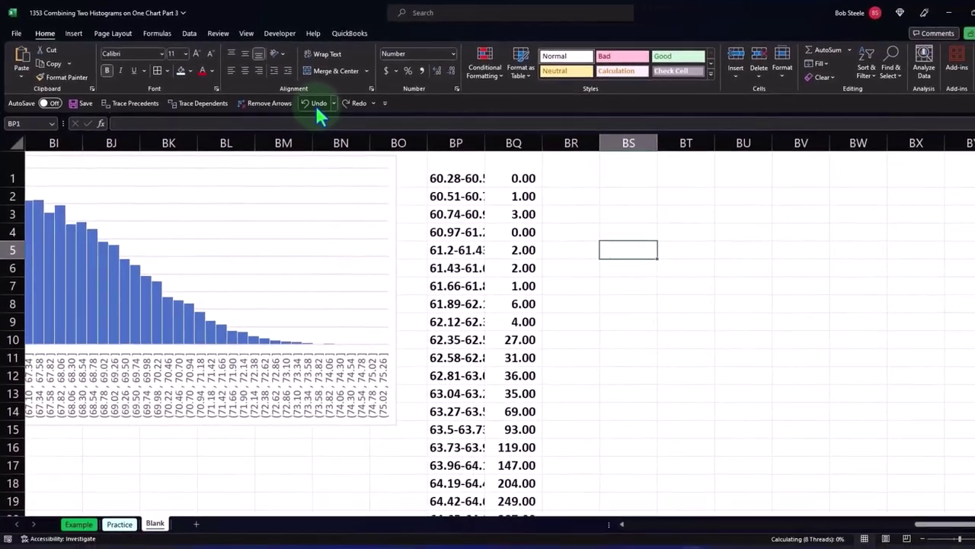
{"action": "left_click", "coordinate": [306, 102]}
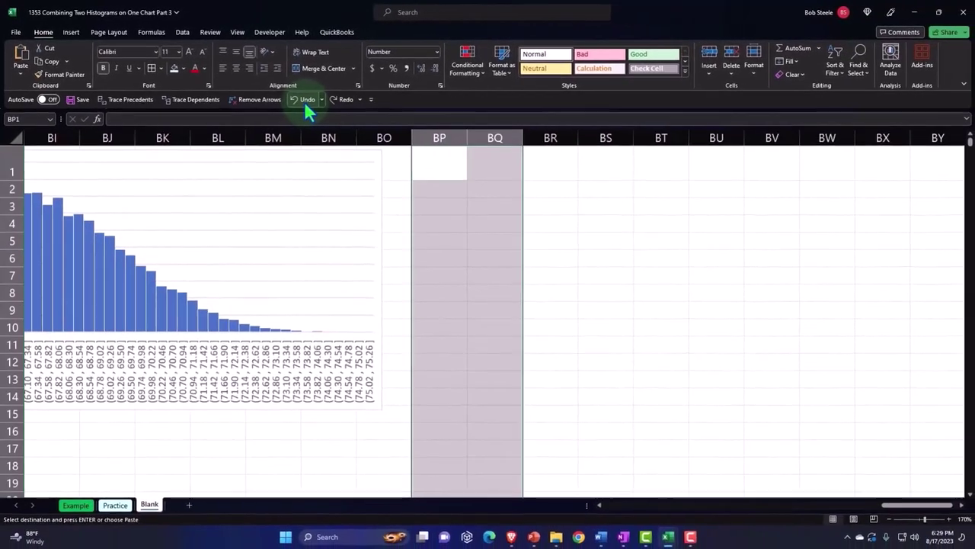
Start a formula in BP1 referencing bucket label E17 (60.28-60.51).
{"action": "left_click", "coordinate": [457, 164]}
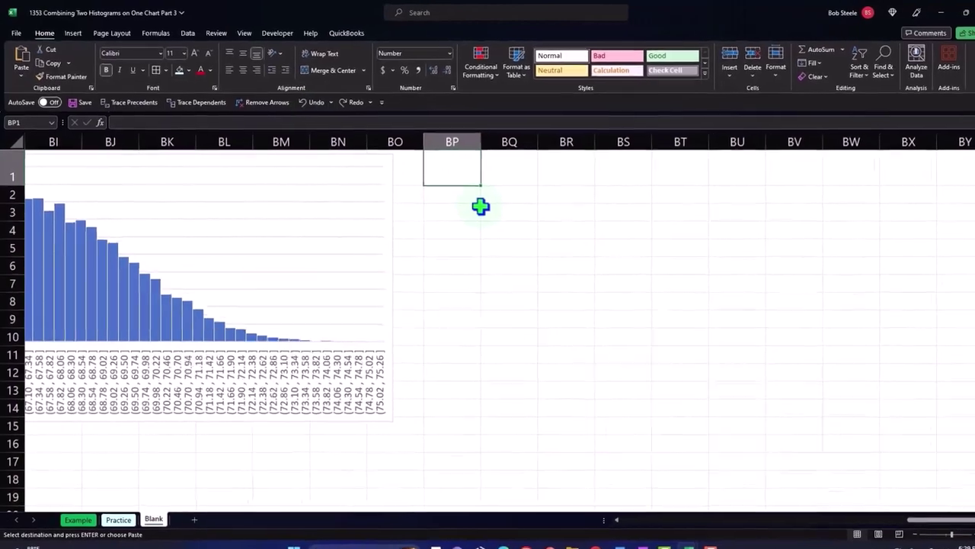
{"action": "type", "text": "="}
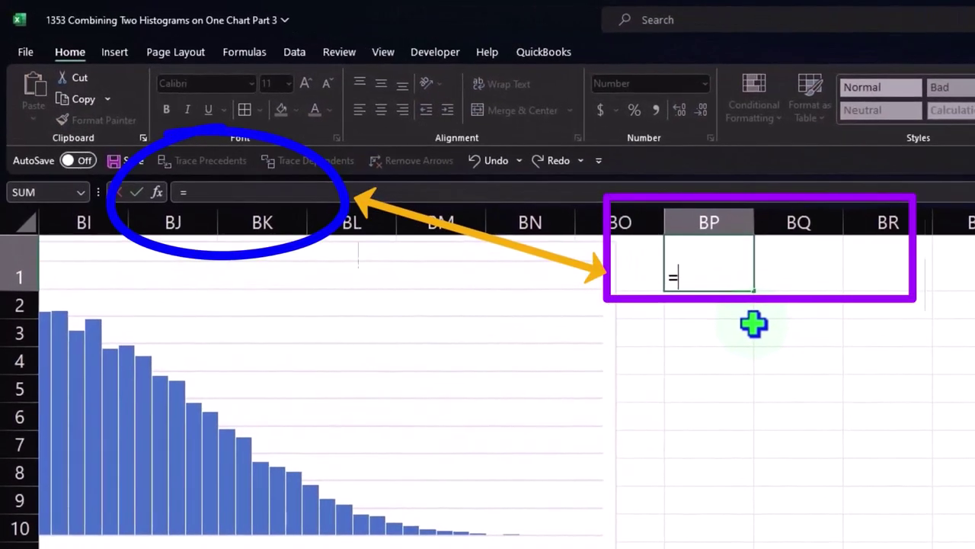
{"action": "key", "text": "Left"}
{"action": "key", "text": "Left"}
{"action": "key", "text": "Left"}
{"action": "key", "text": "Left"}
{"action": "key", "text": "Left"}
{"action": "key", "text": "Left"}
{"action": "key", "text": "Left"}
{"action": "key", "text": "Left"}
{"action": "key", "text": "Left"}
{"action": "key", "text": "Left"}
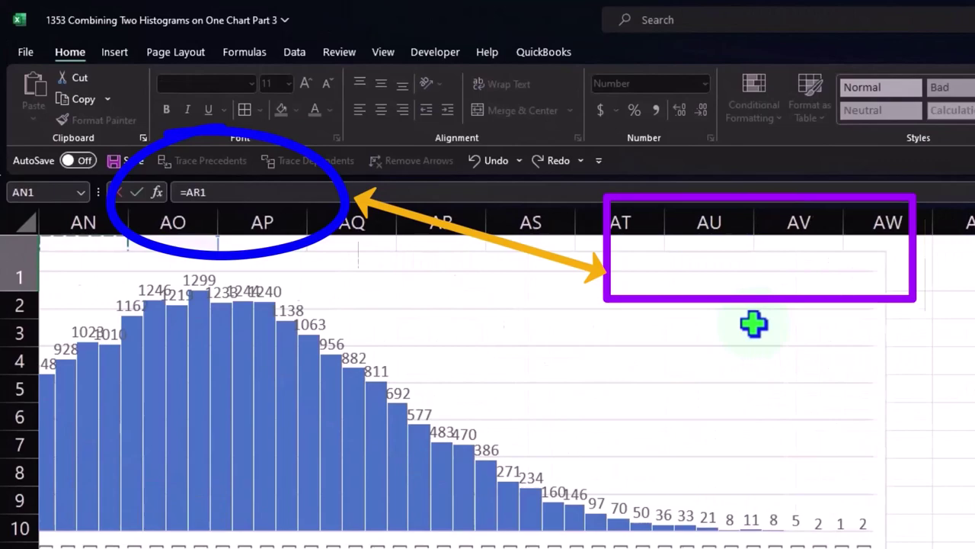
{"action": "key", "text": "Left"}
{"action": "key", "text": "Left"}
{"action": "key", "text": "Left"}
{"action": "key", "text": "Left"}
{"action": "key", "text": "Left"}
{"action": "key", "text": "Left"}
{"action": "key", "text": "Left"}
{"action": "key", "text": "Left"}
{"action": "key", "text": "Left"}
{"action": "key", "text": "Down"}
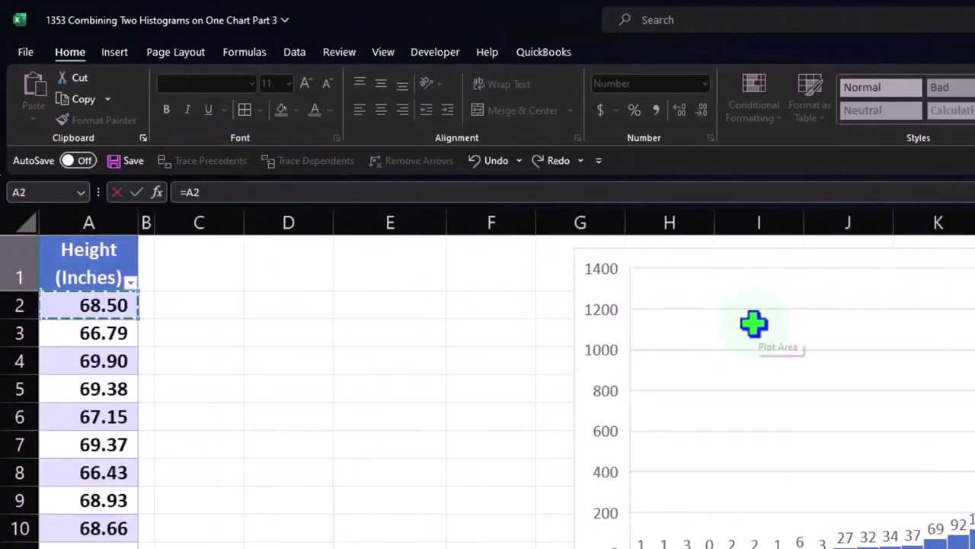
{"action": "key", "text": "Down"}
{"action": "key", "text": "Down"}
{"action": "key", "text": "Down"}
{"action": "key", "text": "Down"}
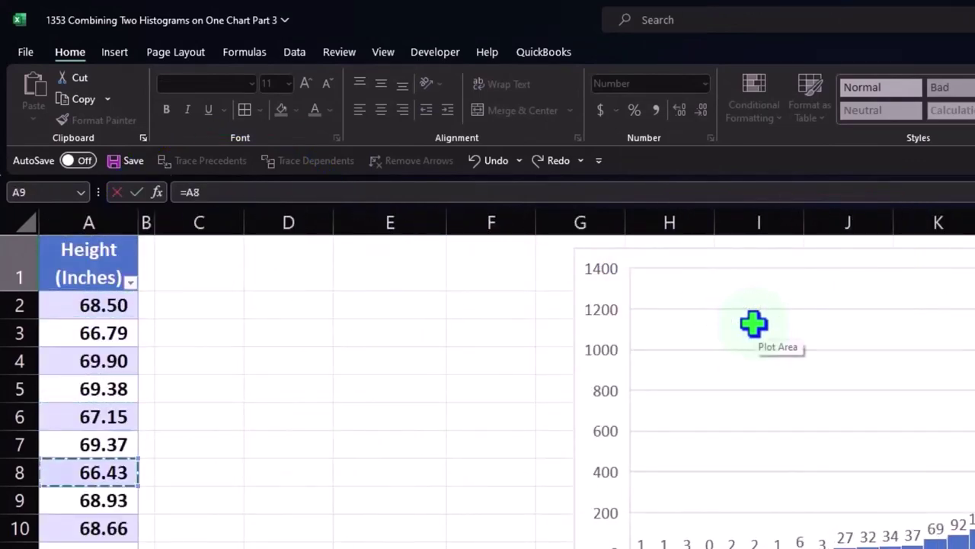
{"action": "key", "text": "Down"}
{"action": "key", "text": "Down"}
{"action": "key", "text": "Down"}
{"action": "key", "text": "Down"}
{"action": "key", "text": "Down"}
{"action": "key", "text": "Down"}
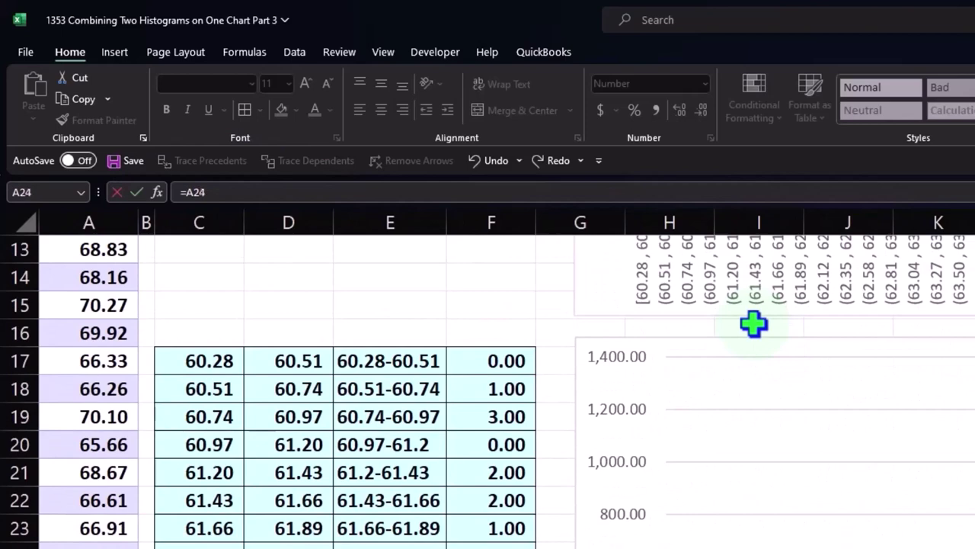
{"action": "key", "text": "Up"}
{"action": "key", "text": "Up"}
{"action": "key", "text": "Up"}
{"action": "key", "text": "Up"}
{"action": "key", "text": "Right"}
{"action": "key", "text": "Right"}
{"action": "key", "text": "Right"}
{"action": "key", "text": "Right"}
{"action": "key", "text": "Up"}
{"action": "key", "text": "Up"}
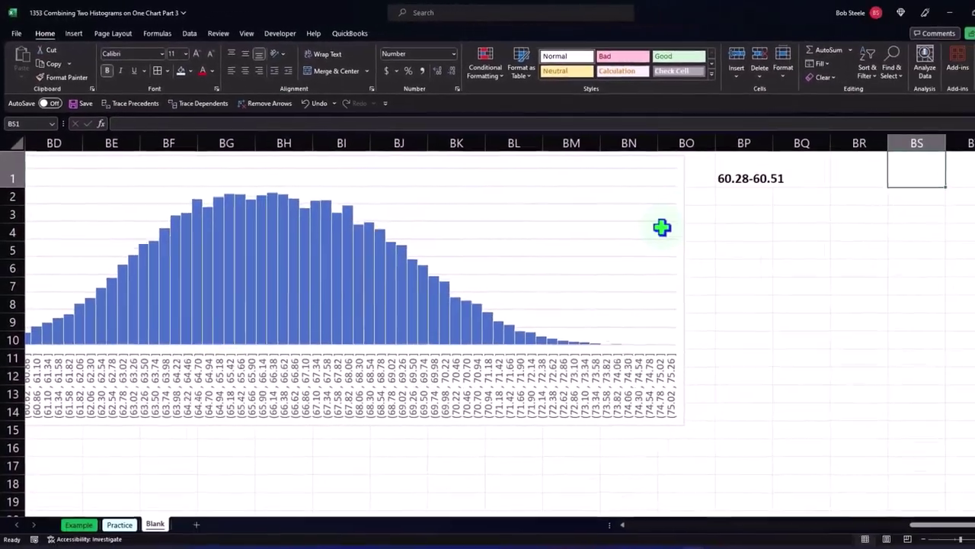
Copy the BP1 formula into BQ1 and fill both columns down to row 32.
{"action": "left_click", "coordinate": [725, 169]}
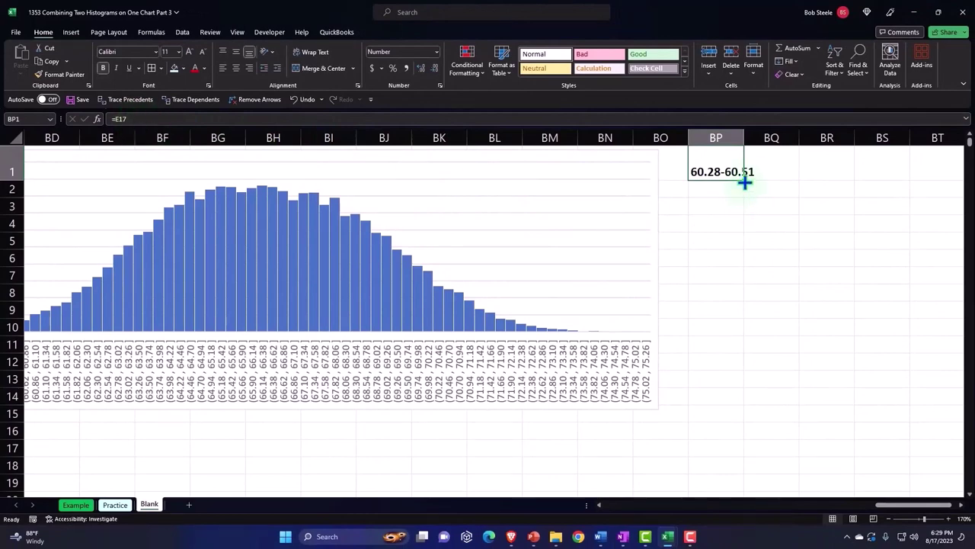
{"action": "left_click_drag", "start_coordinate": [744, 181], "coordinate": [780, 185]}
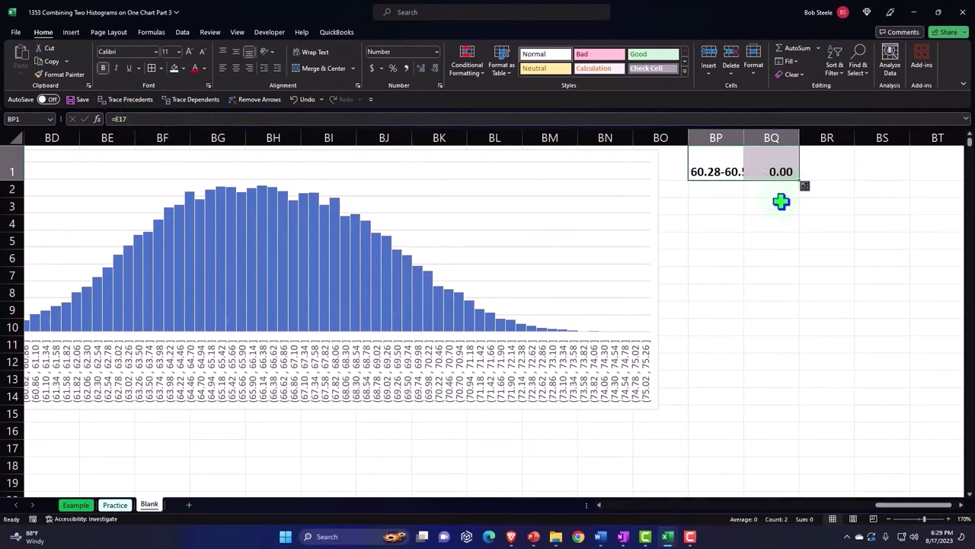
{"action": "mouse_move", "coordinate": [719, 166]}
{"action": "left_mouse_down"}
{"action": "mouse_move", "coordinate": [791, 172]}
{"action": "mouse_move", "coordinate": [807, 509]}
{"action": "left_mouse_up"}
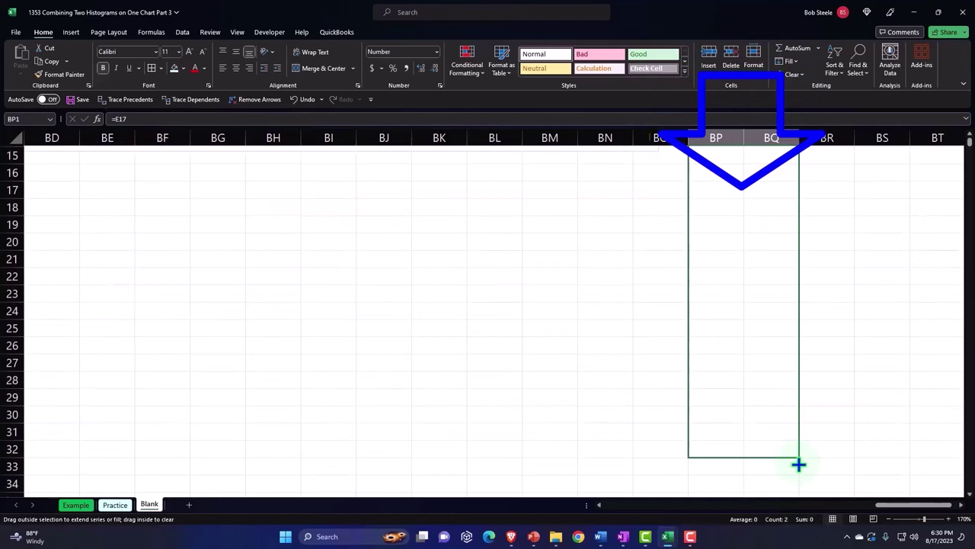
{"action": "left_click_drag", "start_coordinate": [808, 509], "coordinate": [800, 463]}
Extend the BP:BQ fill down to row 74, then clear the zero rows 66-74.
{"action": "scroll", "coordinate": [794, 374], "scroll_direction": "down", "scroll_amount": 3}
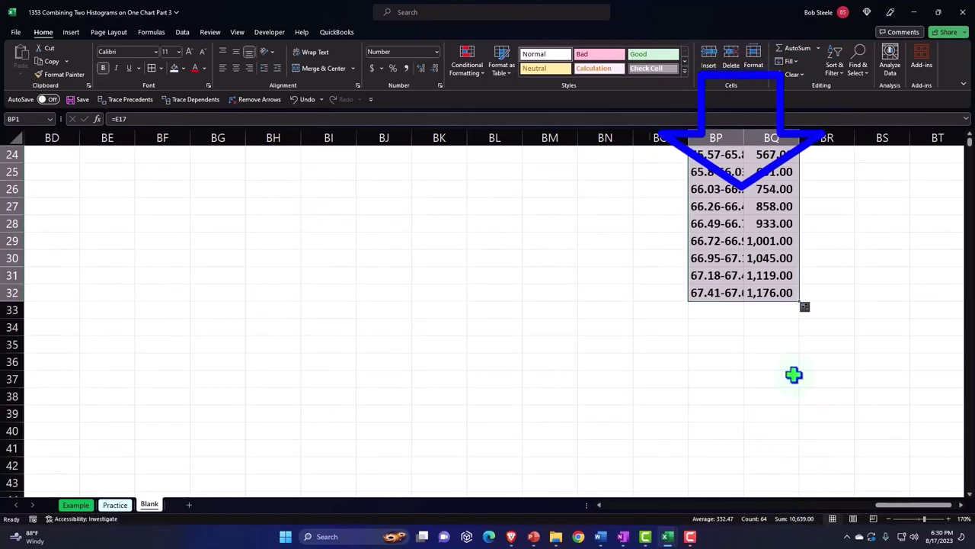
{"action": "left_click_drag", "start_coordinate": [800, 302], "coordinate": [801, 441]}
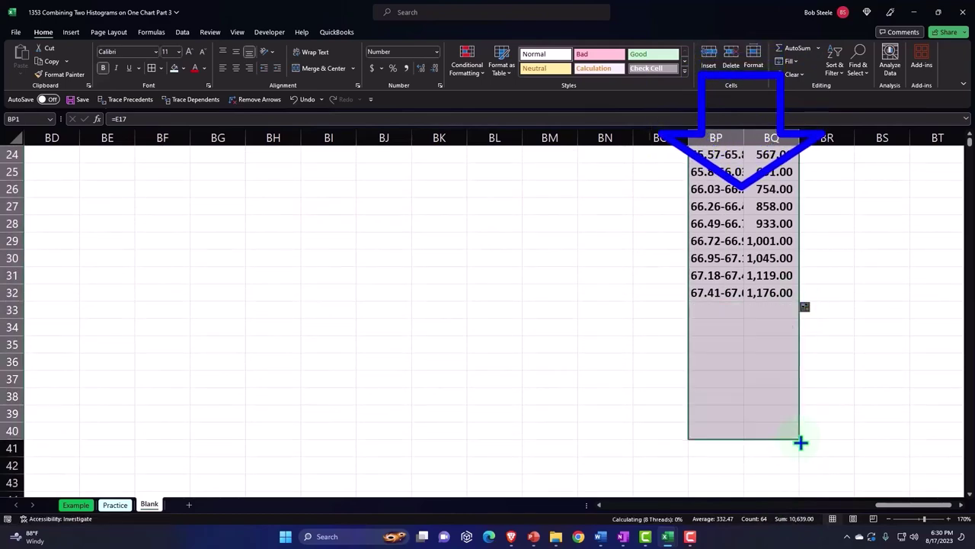
{"action": "scroll", "coordinate": [802, 440], "scroll_direction": "down", "scroll_amount": 3}
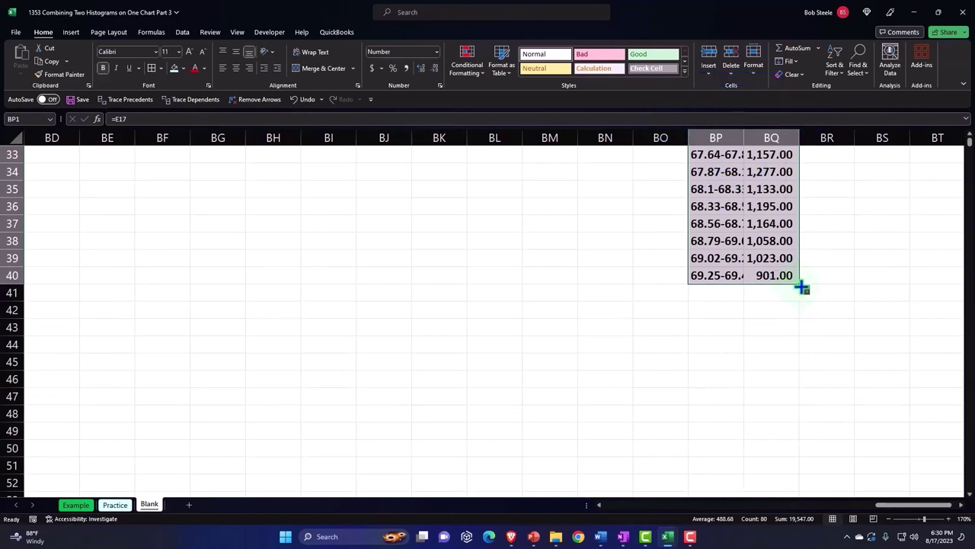
{"action": "left_click_drag", "start_coordinate": [800, 284], "coordinate": [805, 441]}
{"action": "scroll", "coordinate": [808, 434], "scroll_direction": "down", "scroll_amount": 3}
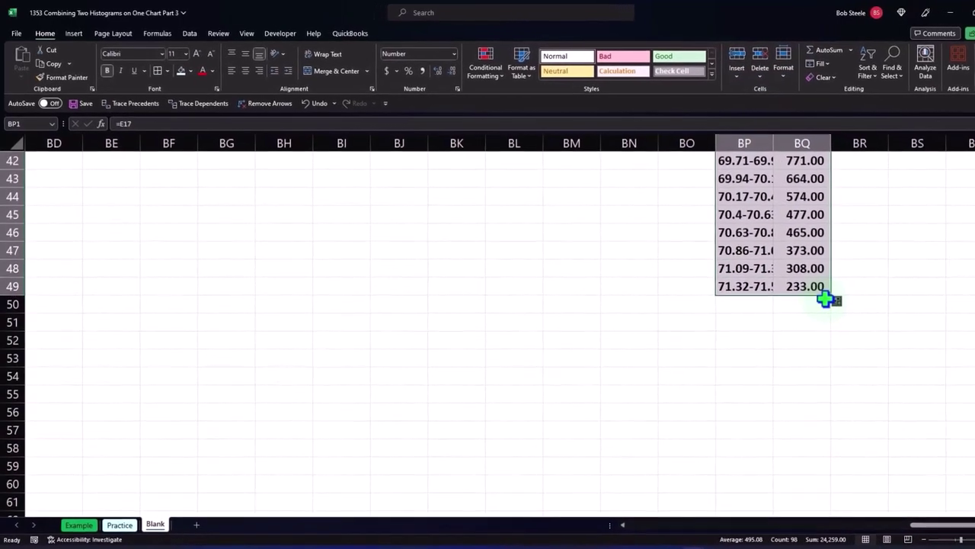
{"action": "left_click_drag", "start_coordinate": [836, 299], "coordinate": [836, 474]}
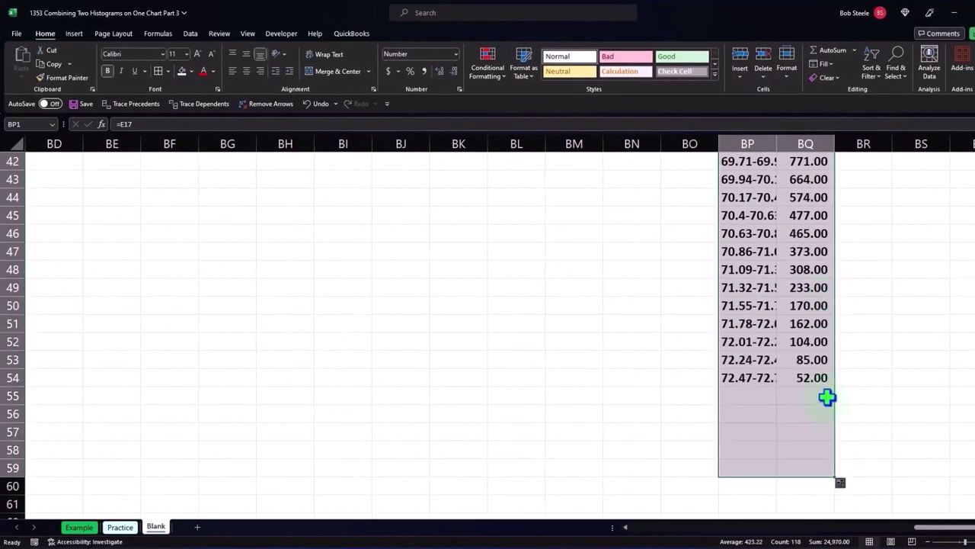
{"action": "scroll", "coordinate": [827, 397], "scroll_direction": "down", "scroll_amount": 2}
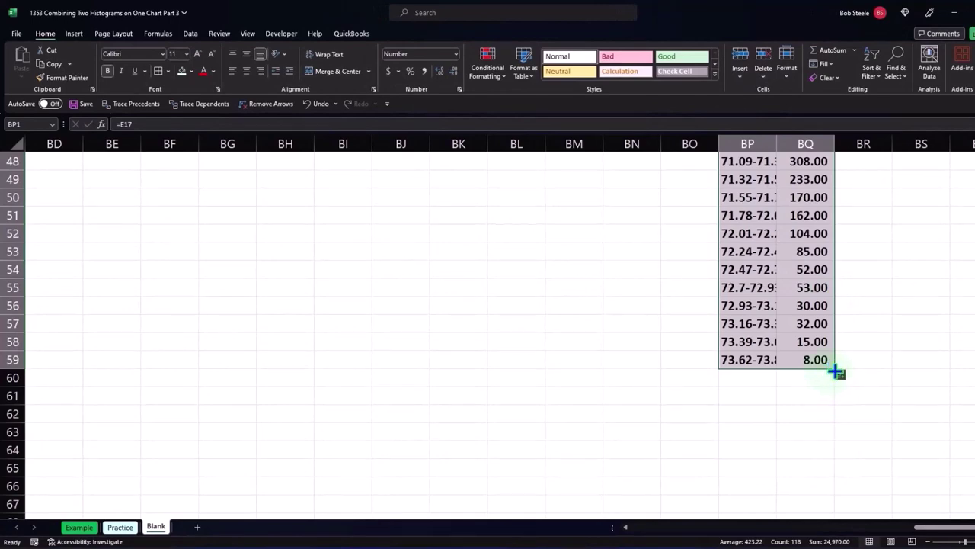
{"action": "left_click_drag", "start_coordinate": [836, 372], "coordinate": [833, 483]}
{"action": "scroll", "coordinate": [834, 435], "scroll_direction": "down", "scroll_amount": 3}
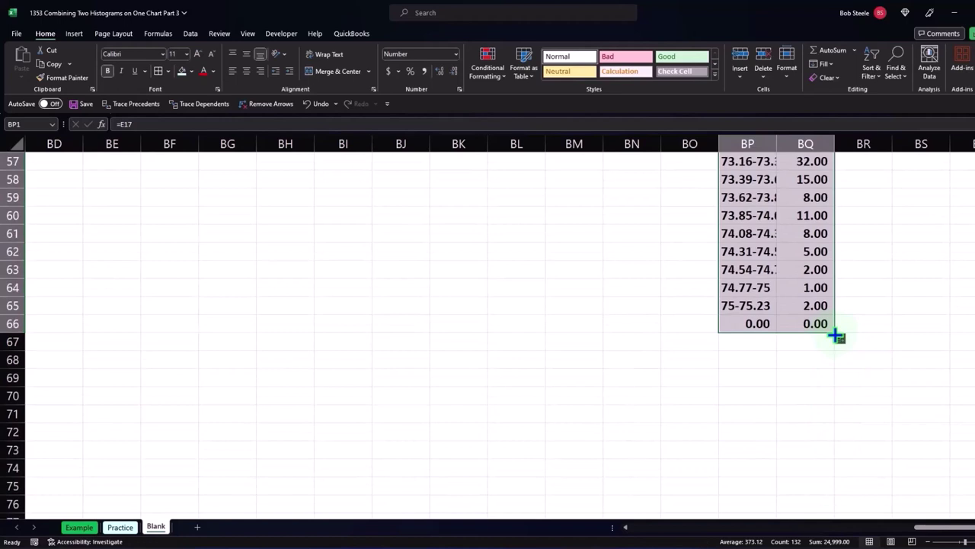
{"action": "left_click_drag", "start_coordinate": [836, 333], "coordinate": [828, 482]}
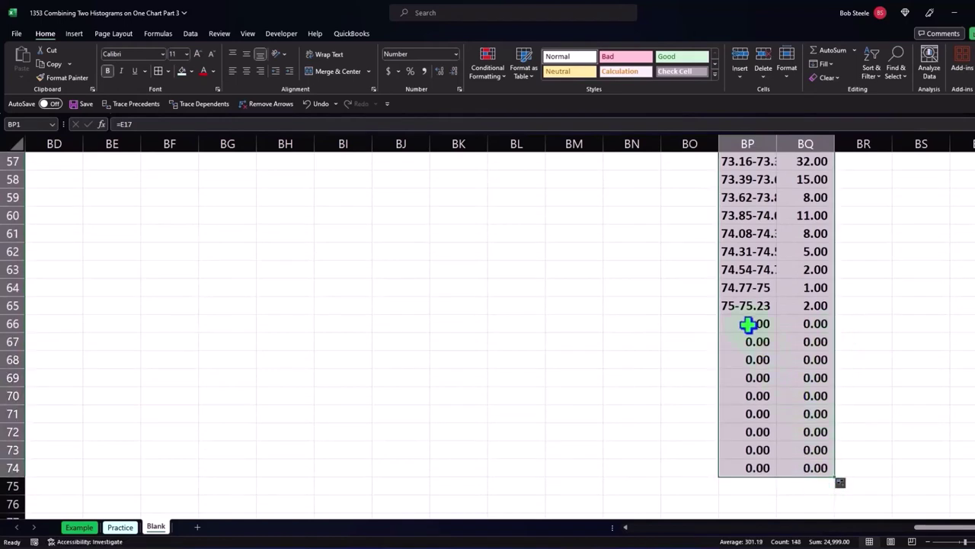
{"action": "left_click_drag", "start_coordinate": [747, 324], "coordinate": [809, 475]}
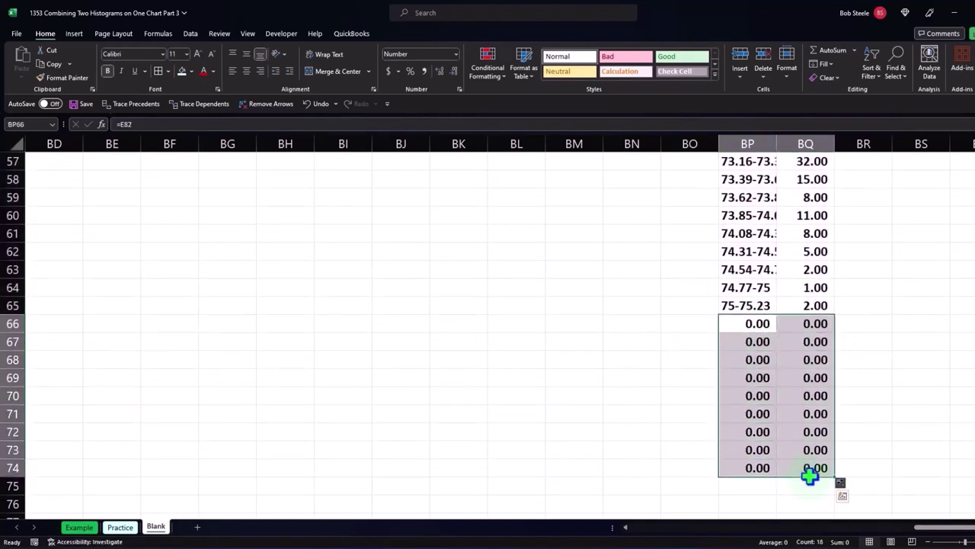
{"action": "key", "text": "Delete"}
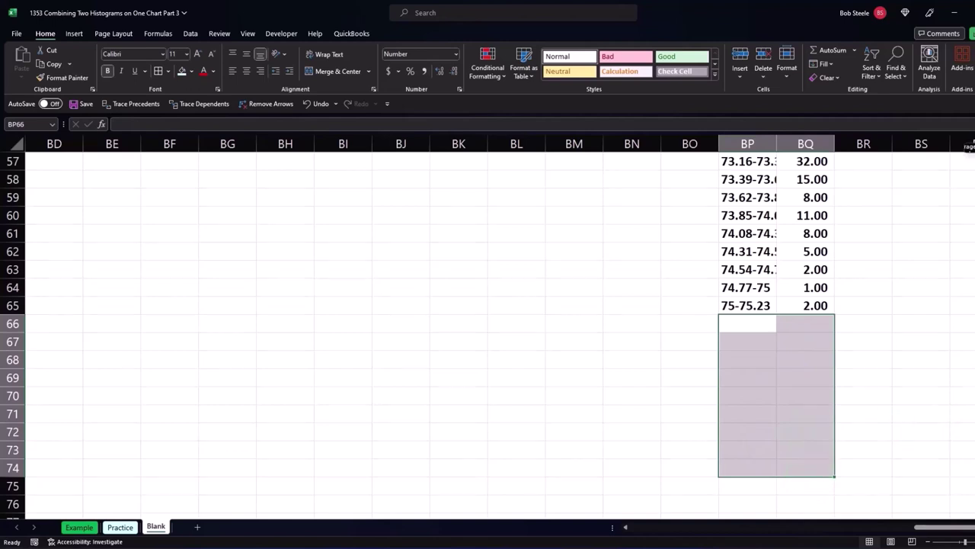
Widen column BP to show full bucket labels and select BP1:BQ1.
{"action": "scroll", "coordinate": [968, 144], "scroll_direction": "up", "scroll_amount": 15}
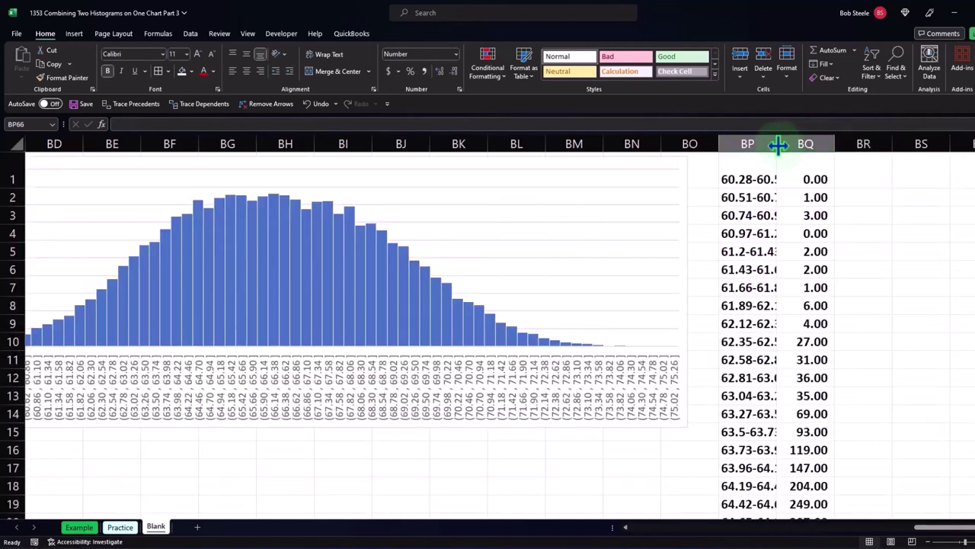
{"action": "mouse_move", "coordinate": [778, 144]}
{"action": "left_mouse_down"}
{"action": "mouse_move", "coordinate": [832, 146]}
{"action": "mouse_move", "coordinate": [782, 151]}
{"action": "left_mouse_up"}
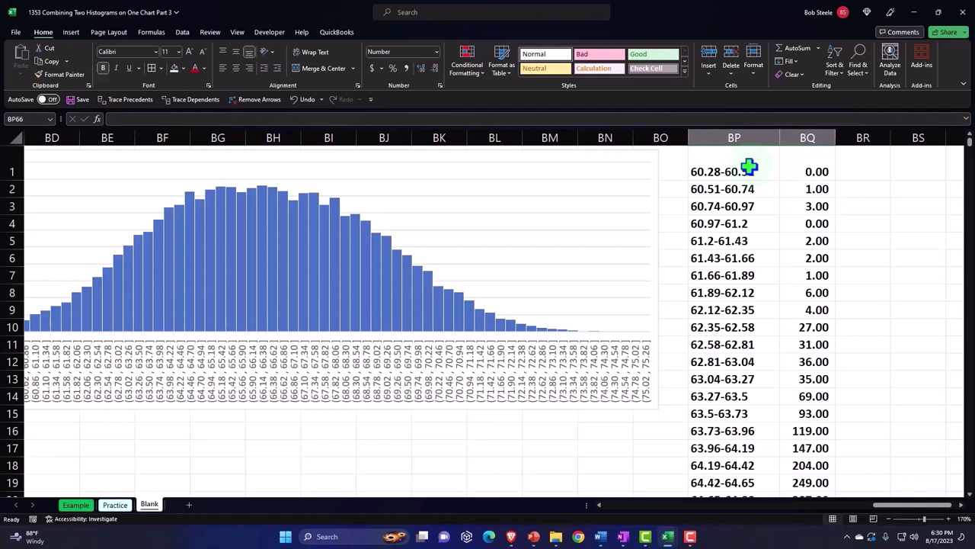
{"action": "left_click_drag", "start_coordinate": [742, 163], "coordinate": [811, 154]}
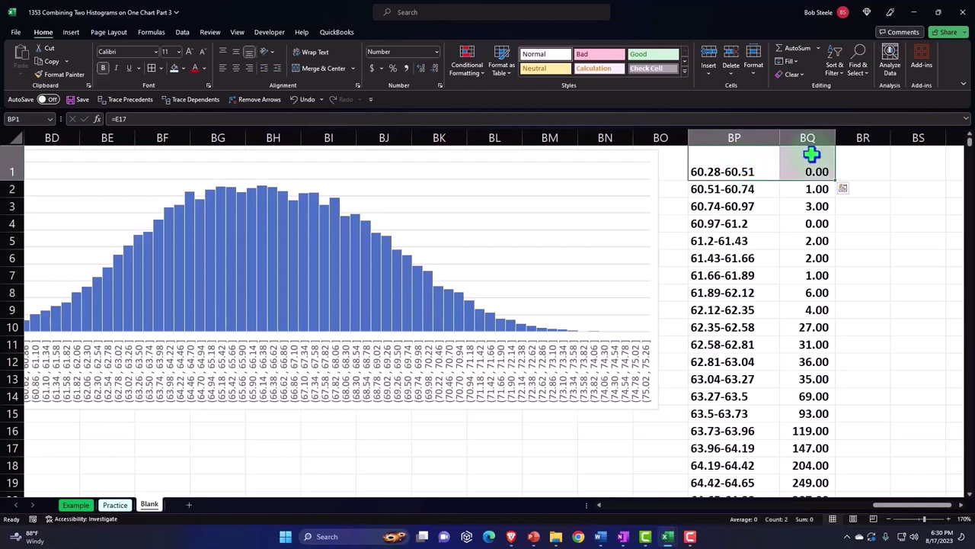
Insert cells above BP1:BQ1, shifting the buckets down, and label BP1 'Men'.
{"action": "right_click", "coordinate": [735, 163]}
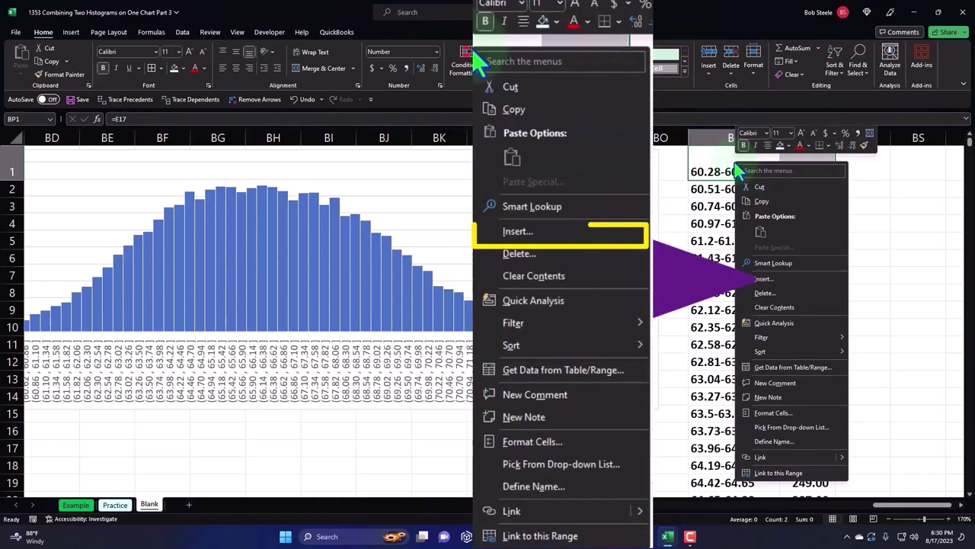
{"action": "left_click", "coordinate": [765, 279]}
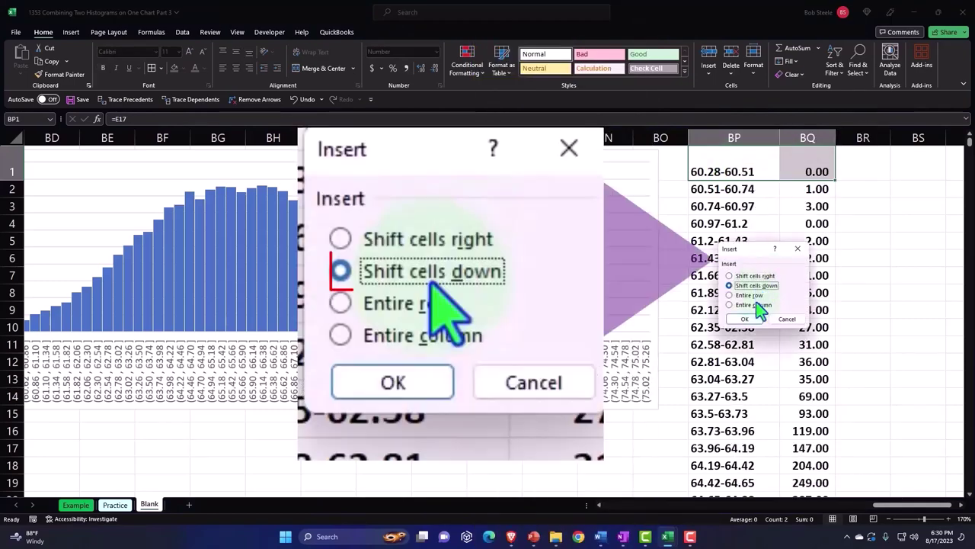
{"action": "left_click", "coordinate": [750, 320]}
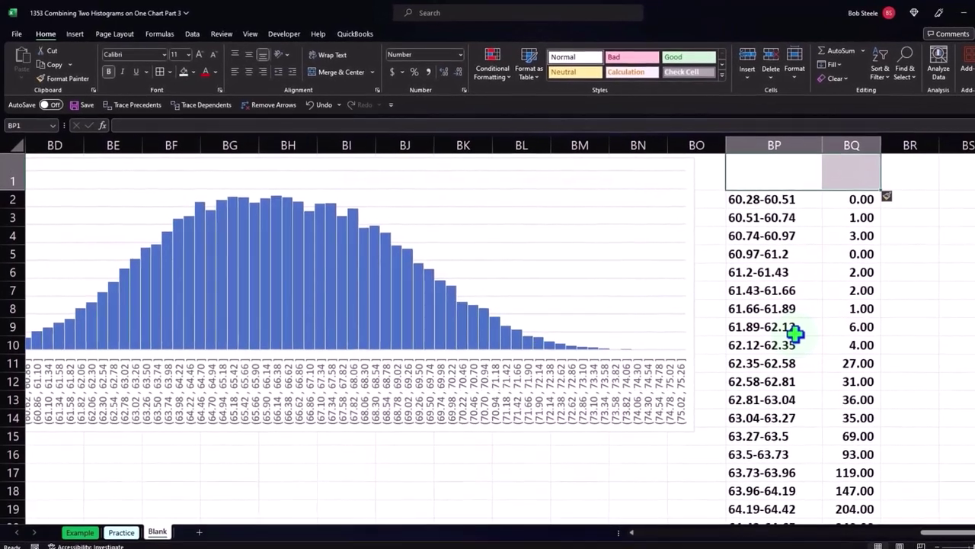
{"action": "left_click", "coordinate": [765, 169]}
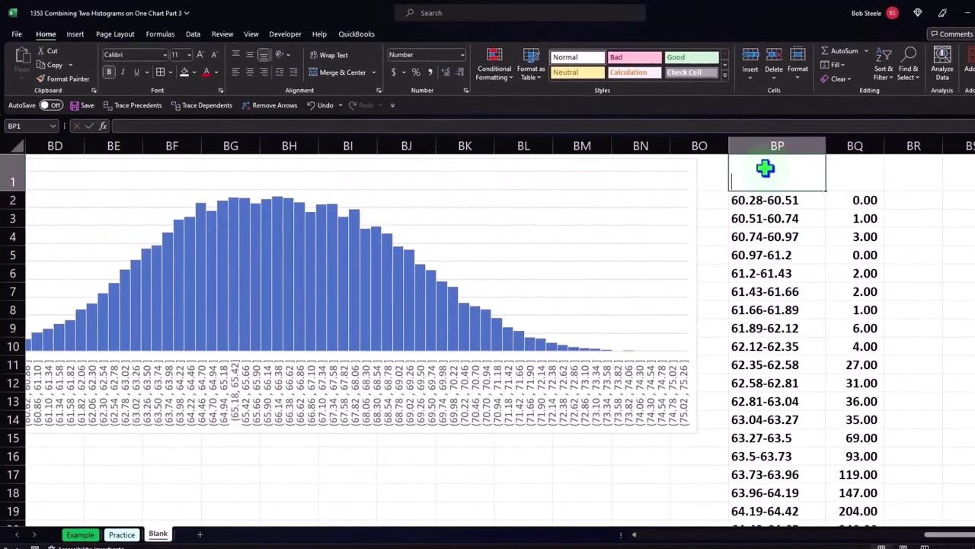
{"action": "type", "text": "Men"}
{"action": "key", "text": "Return"}
Give header cells BP1:BQ1 a black fill and white font.
{"action": "left_click_drag", "start_coordinate": [822, 174], "coordinate": [839, 176]}
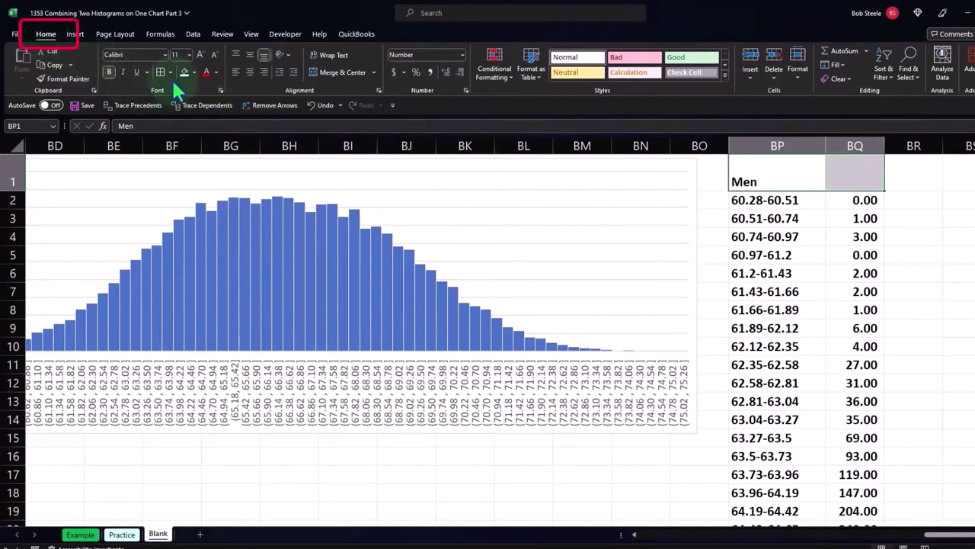
{"action": "left_click", "coordinate": [193, 72]}
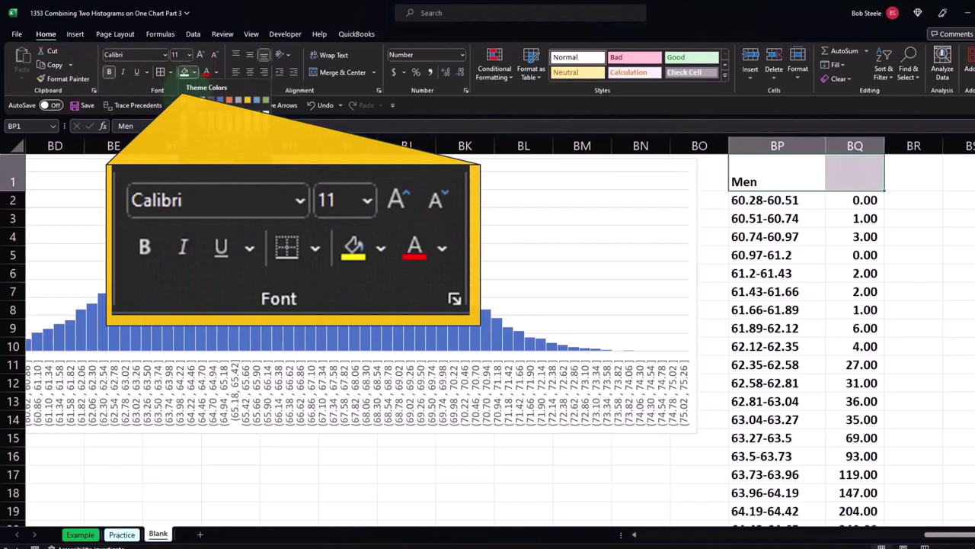
{"action": "left_click", "coordinate": [192, 100]}
{"action": "left_click", "coordinate": [217, 73]}
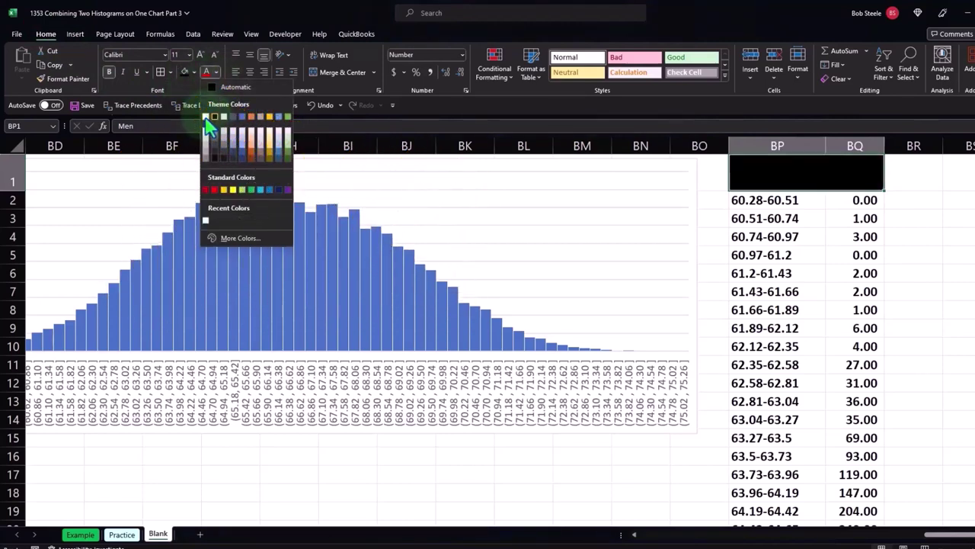
{"action": "left_click", "coordinate": [205, 116]}
Label BQ1 'Men' as well.
{"action": "left_click", "coordinate": [857, 281]}
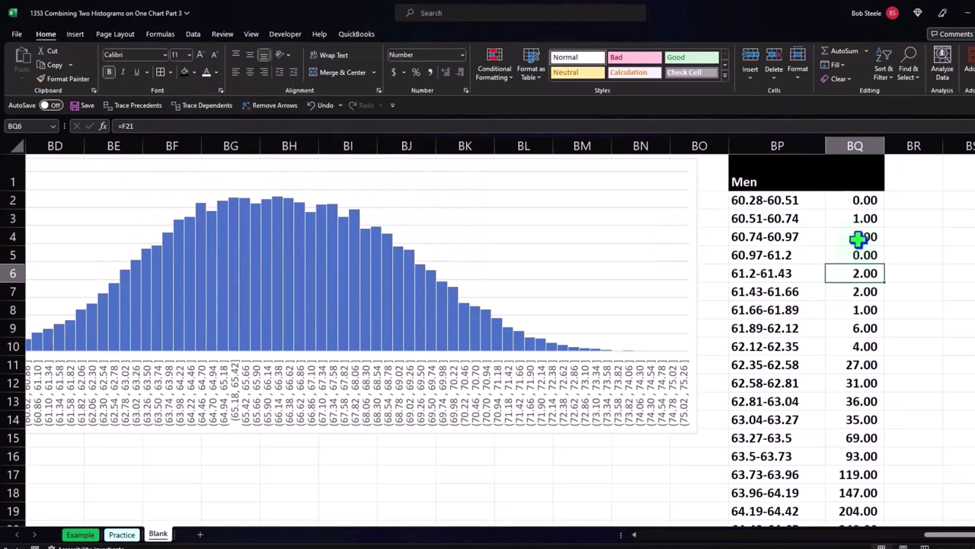
{"action": "left_click", "coordinate": [857, 182]}
{"action": "type", "text": "Men"}
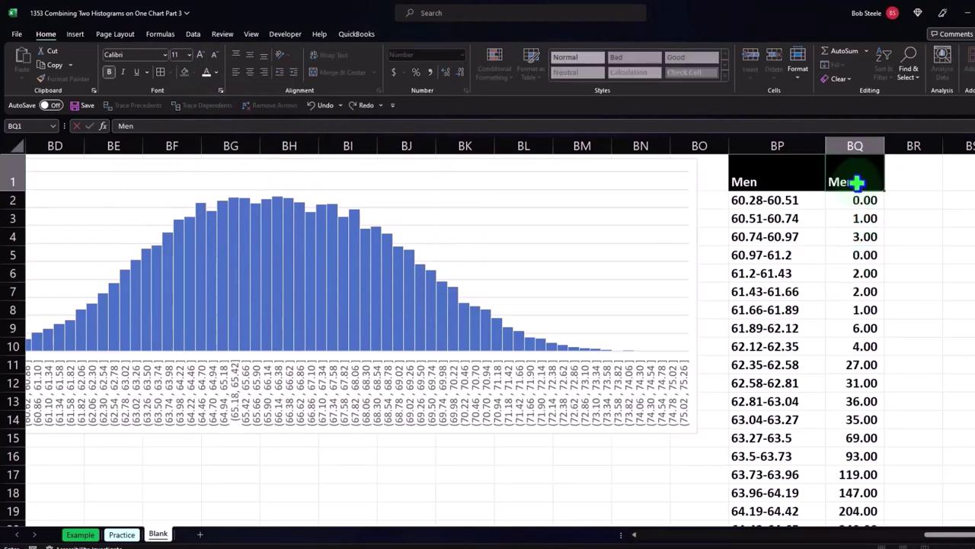
{"action": "key", "text": "Return"}
{"action": "key", "text": "Right"}
{"action": "key", "text": "Right"}
{"action": "key", "text": "Right"}
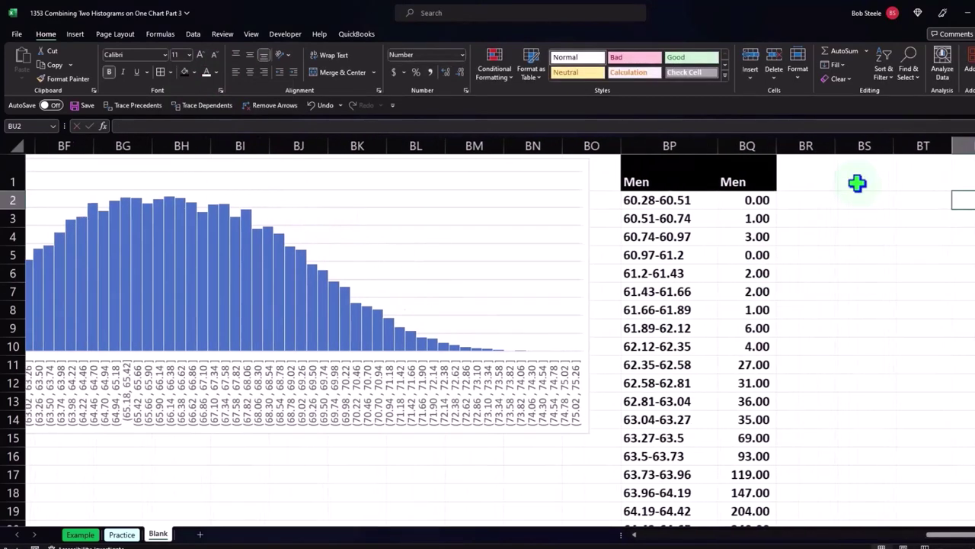
{"action": "key", "text": "Right"}
{"action": "key", "text": "Right"}
{"action": "key", "text": "Right"}
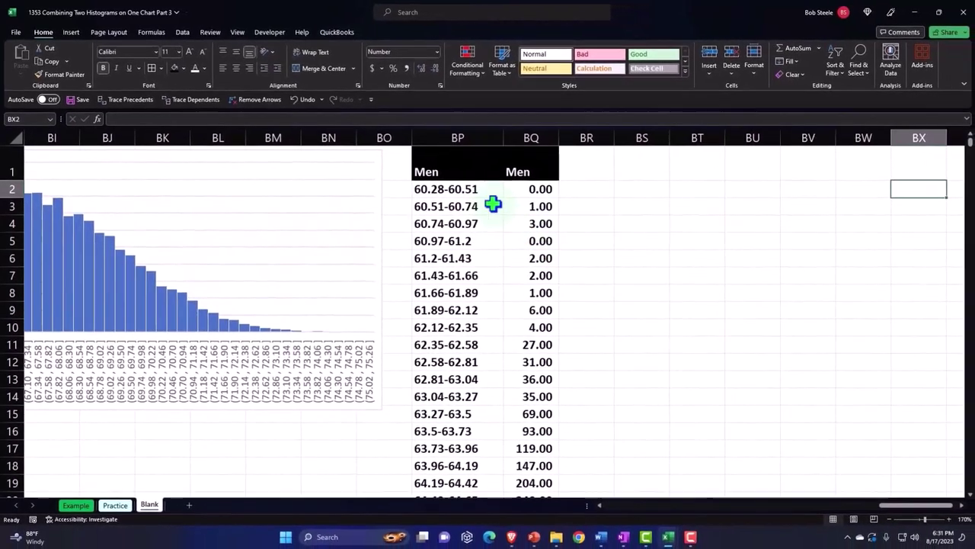
Insert a 2-D clustered column chart of BP2:BQ66 and move it right of the table.
{"action": "mouse_move", "coordinate": [466, 191]}
{"action": "left_mouse_down"}
{"action": "mouse_move", "coordinate": [514, 304]}
{"action": "mouse_move", "coordinate": [513, 529]}
{"action": "left_mouse_up"}
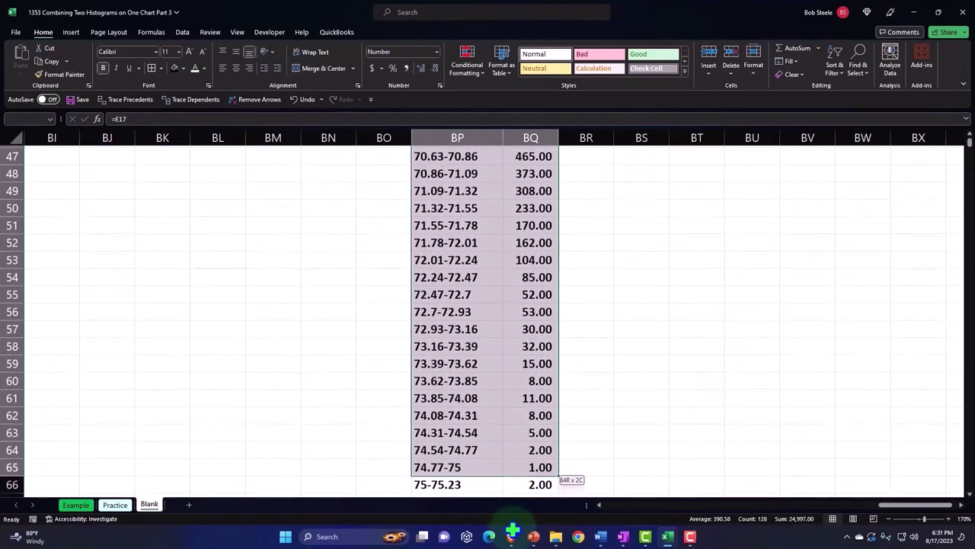
{"action": "left_click_drag", "start_coordinate": [512, 529], "coordinate": [511, 462]}
{"action": "scroll", "coordinate": [511, 462], "scroll_direction": "up", "scroll_amount": 2}
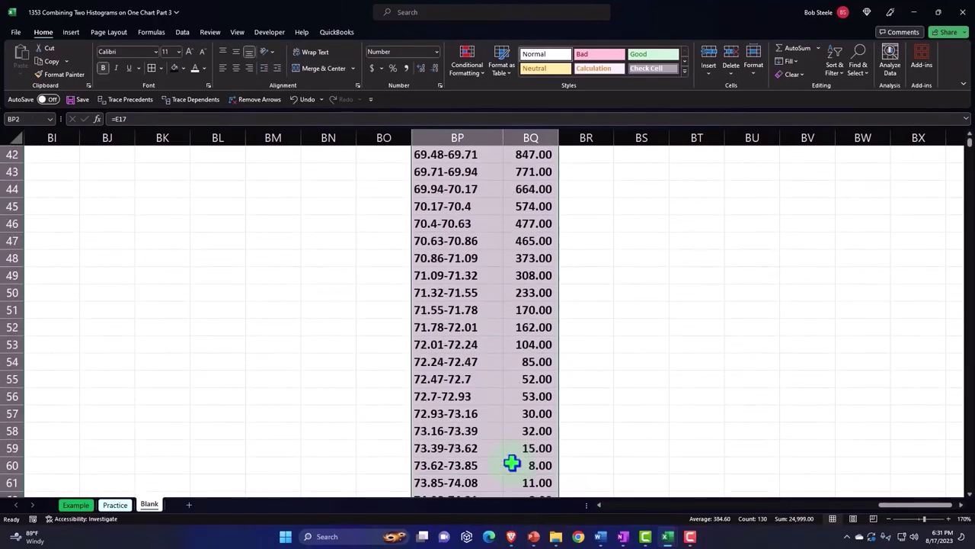
{"action": "scroll", "coordinate": [512, 463], "scroll_direction": "up", "scroll_amount": 11}
{"action": "scroll", "coordinate": [511, 463], "scroll_direction": "up", "scroll_amount": 3}
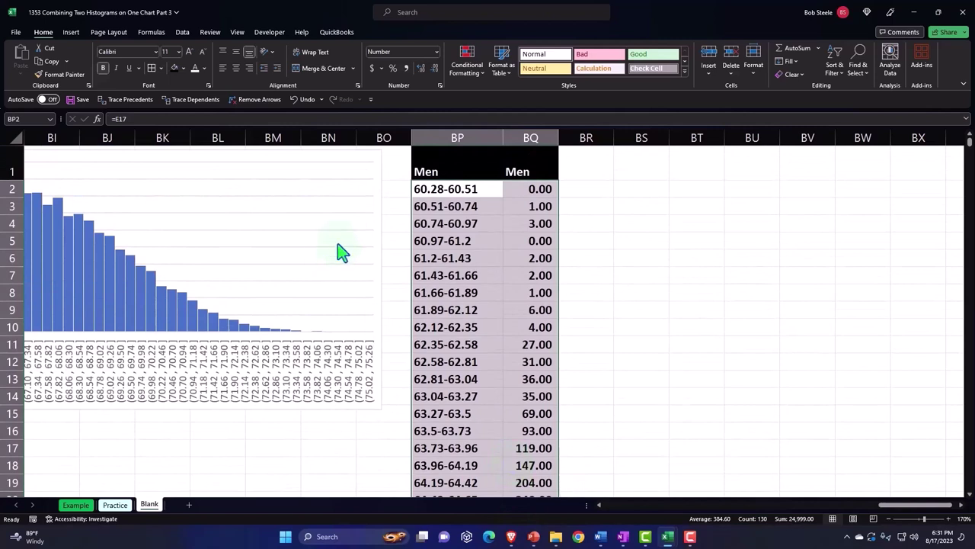
{"action": "left_click", "coordinate": [70, 32]}
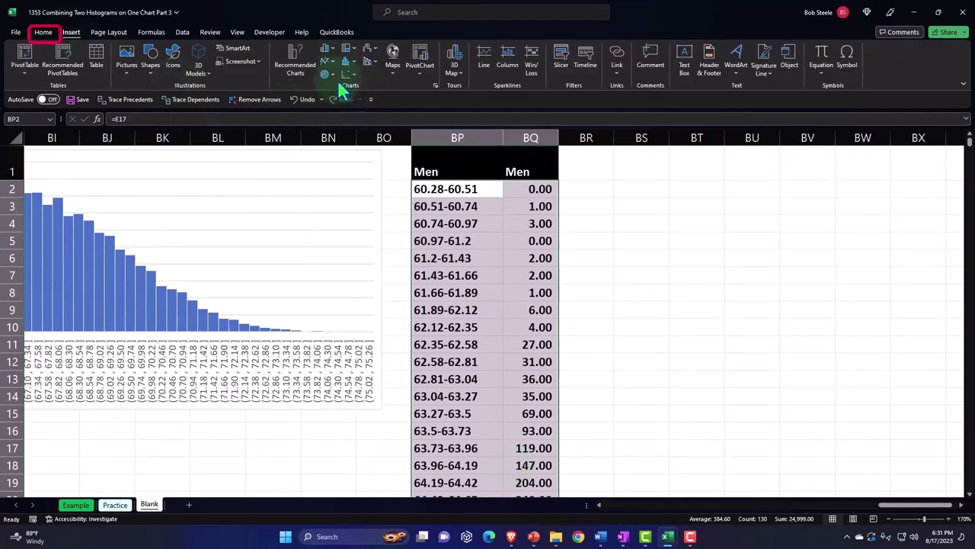
{"action": "left_click", "coordinate": [327, 49]}
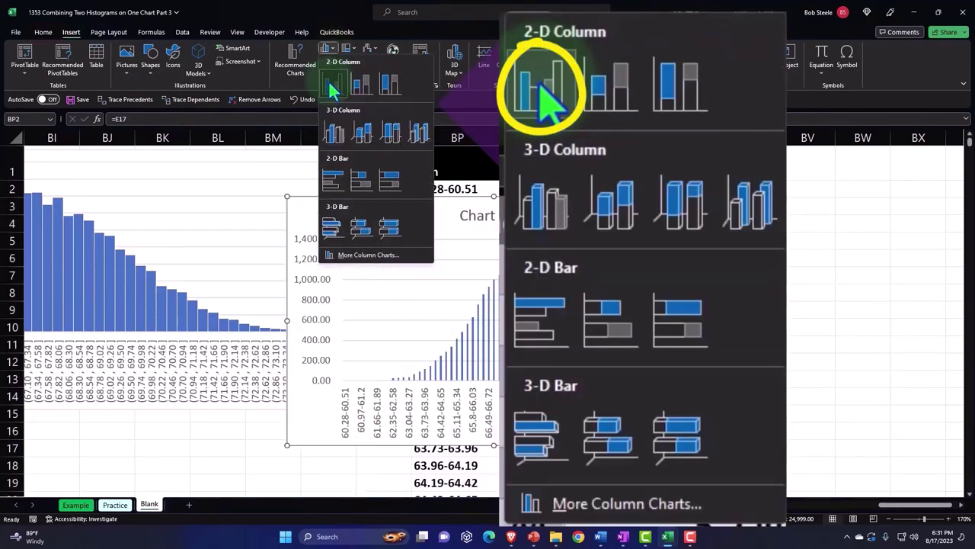
{"action": "left_click", "coordinate": [332, 84]}
{"action": "left_click_drag", "start_coordinate": [341, 223], "coordinate": [665, 183]}
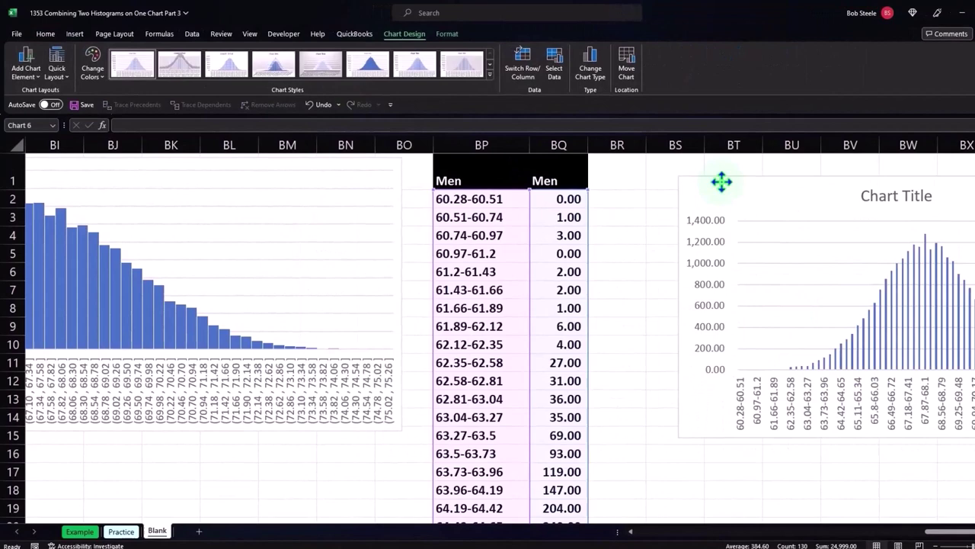
Nudge the Men chart up and right and enlarge it.
{"action": "left_click", "coordinate": [939, 460]}
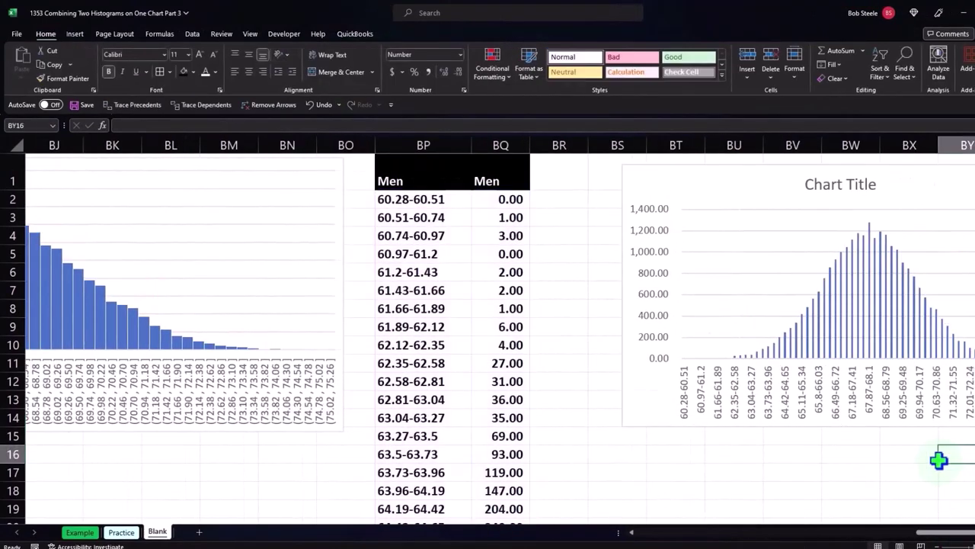
{"action": "key", "text": "Right"}
{"action": "key", "text": "Right"}
{"action": "key", "text": "Right"}
{"action": "key", "text": "Right"}
{"action": "key", "text": "Right"}
{"action": "key", "text": "Right"}
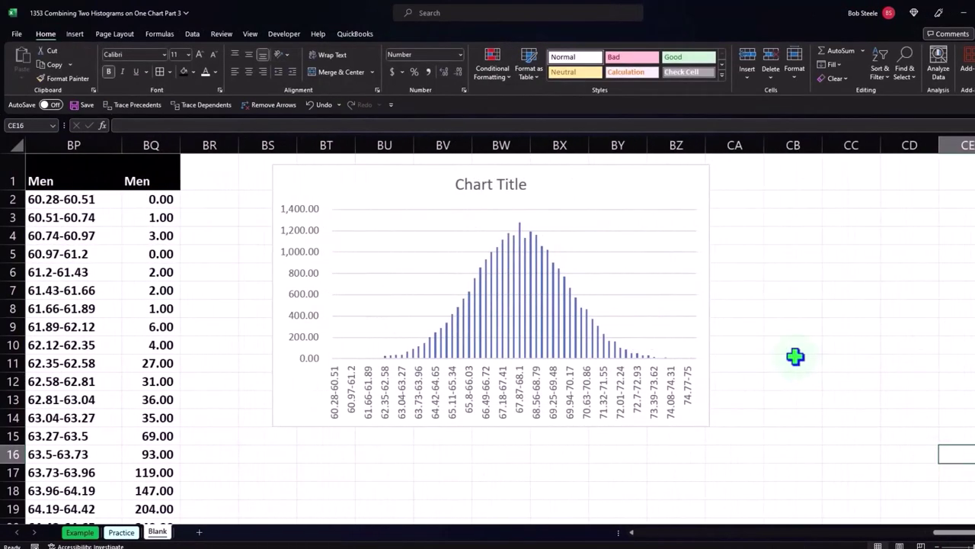
{"action": "left_click_drag", "start_coordinate": [607, 181], "coordinate": [638, 175]}
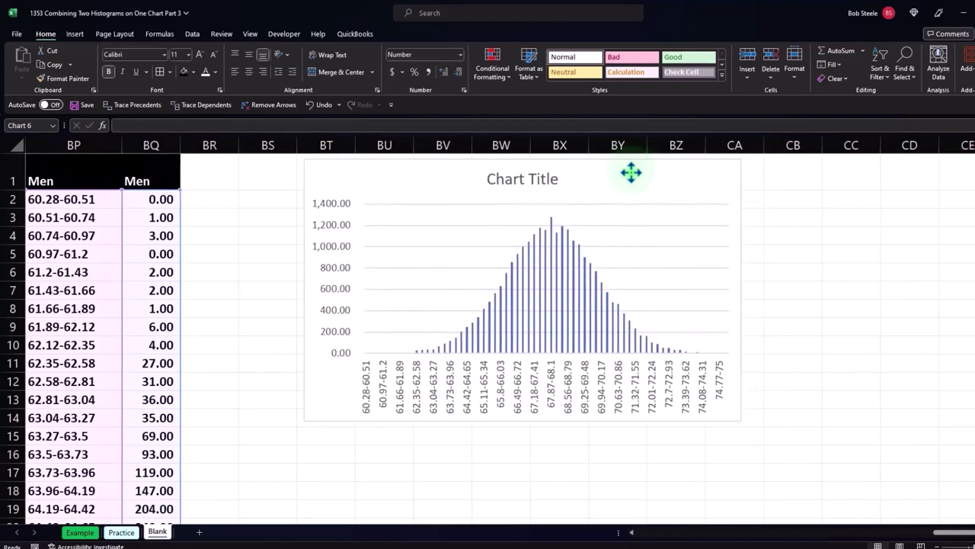
{"action": "left_click_drag", "start_coordinate": [743, 424], "coordinate": [974, 453]}
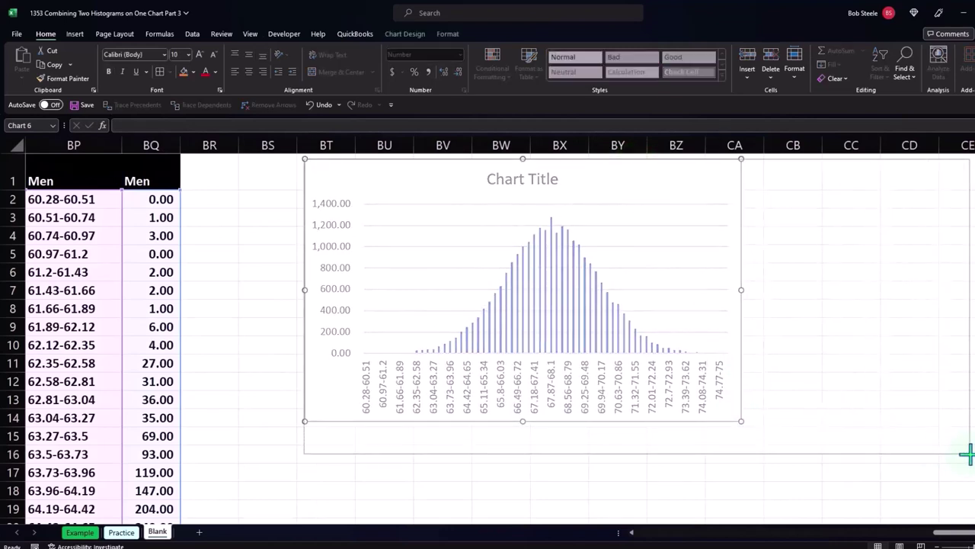
Delete the chart title, narrow column BR, and reposition the chart beside the table.
{"action": "left_click", "coordinate": [632, 180]}
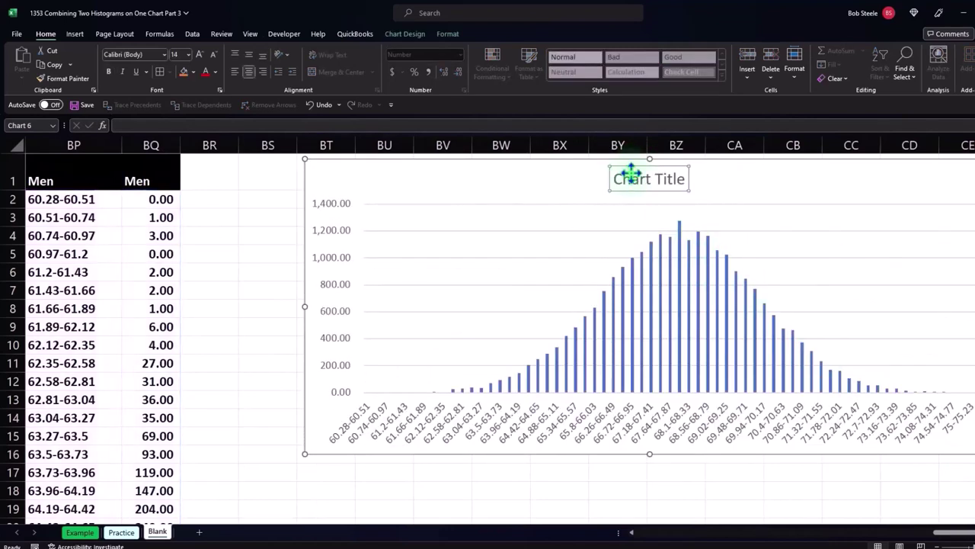
{"action": "key", "text": "Delete"}
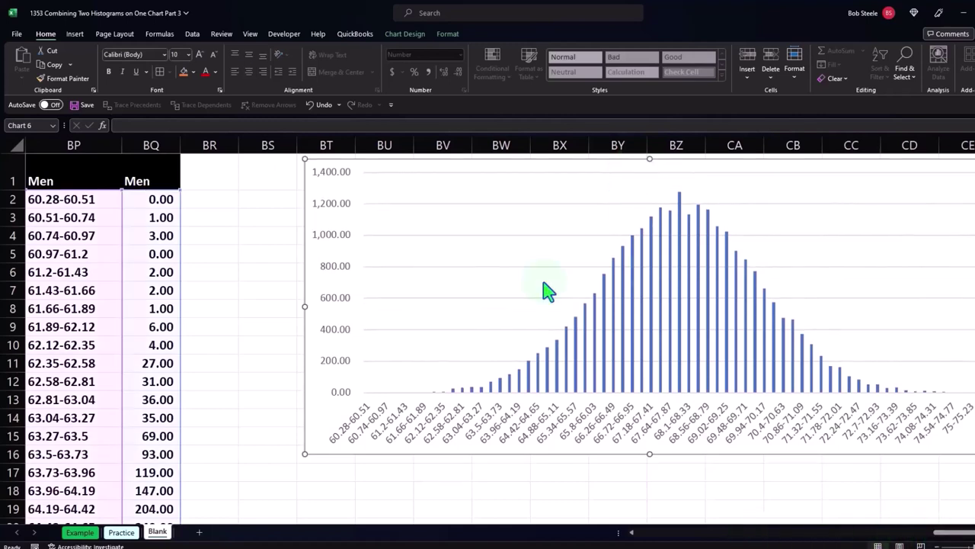
{"action": "left_click_drag", "start_coordinate": [340, 171], "coordinate": [390, 177]}
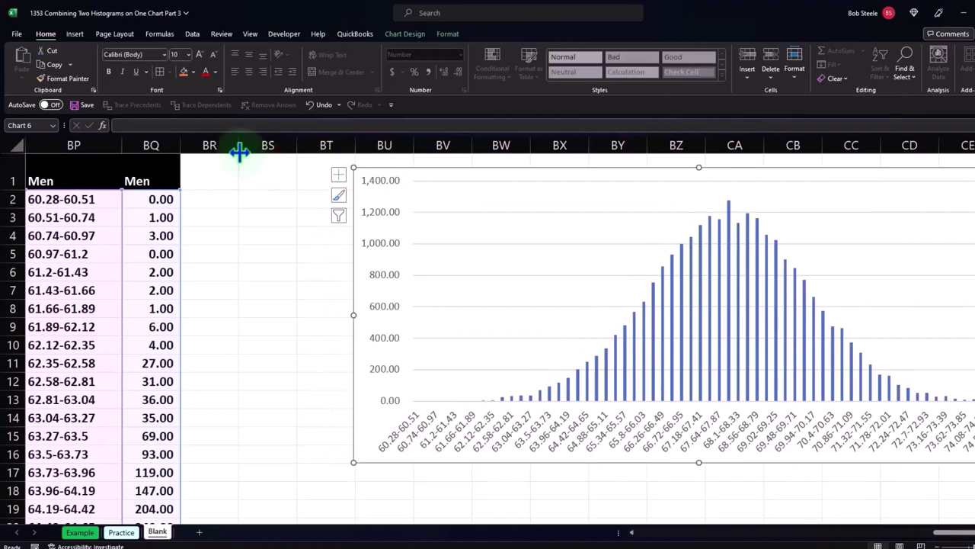
{"action": "left_click_drag", "start_coordinate": [240, 153], "coordinate": [191, 152]}
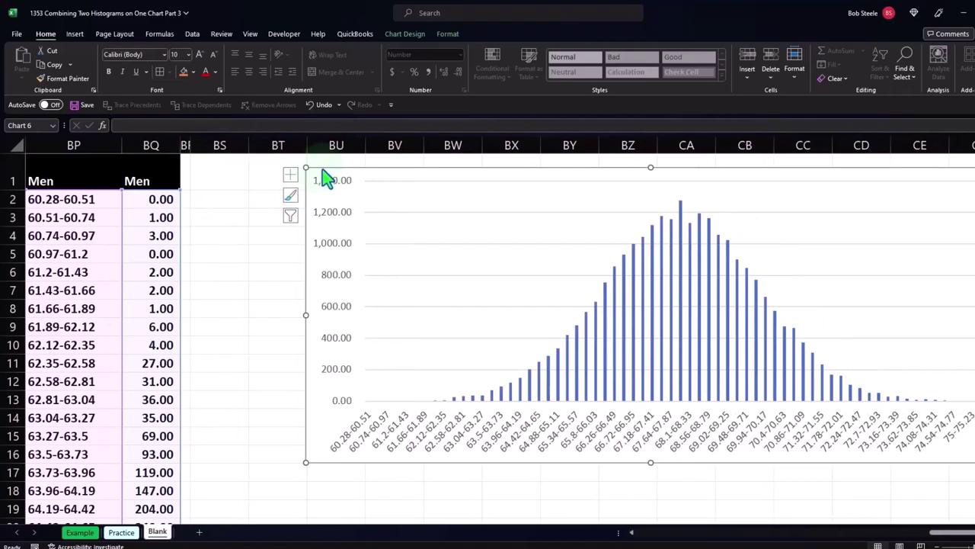
{"action": "left_click_drag", "start_coordinate": [326, 178], "coordinate": [359, 168]}
Start a formula in BS2 pointing at the first extended bucket AE20 (57.29-57.52).
{"action": "left_click", "coordinate": [226, 198]}
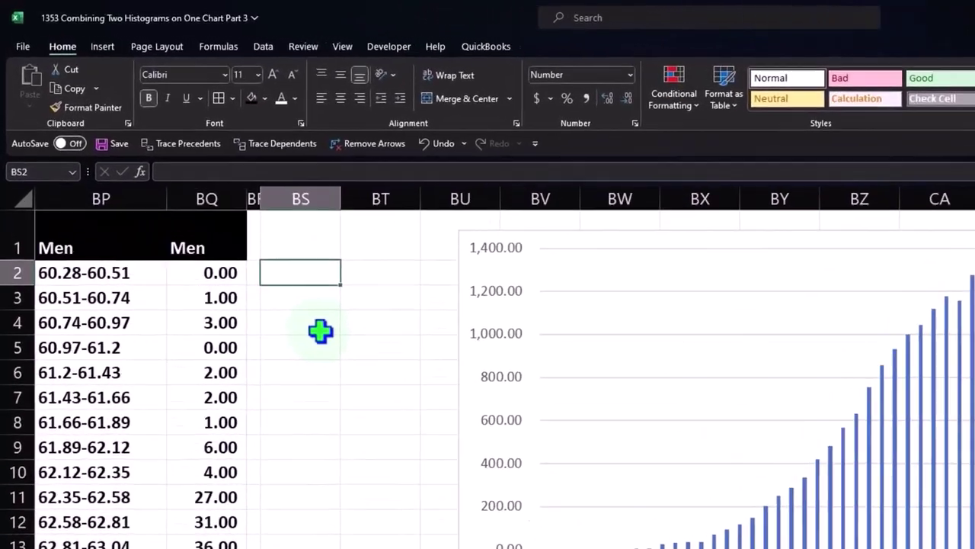
{"action": "type", "text": "="}
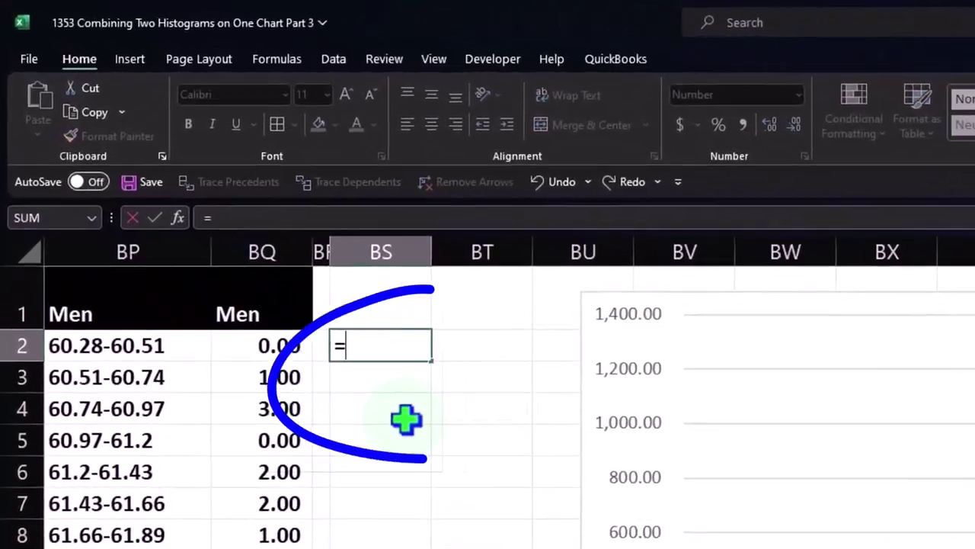
{"action": "key", "text": "Down"}
{"action": "key", "text": "Down"}
{"action": "key", "text": "Down"}
{"action": "key", "text": "Down"}
{"action": "key", "text": "Left"}
{"action": "key", "text": "Left"}
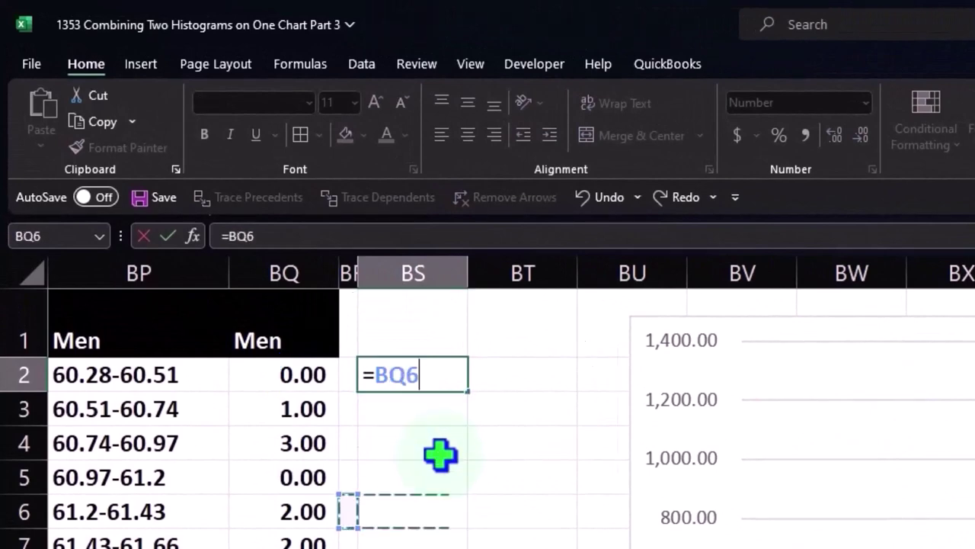
{"action": "key", "text": "Left"}
{"action": "key", "text": "Left"}
{"action": "key", "text": "Left"}
{"action": "key", "text": "Left"}
{"action": "key", "text": "Left"}
{"action": "key", "text": "Left"}
{"action": "key", "text": "Left"}
{"action": "key", "text": "Left"}
{"action": "key", "text": "Left"}
{"action": "key", "text": "Left"}
{"action": "key", "text": "Left"}
{"action": "key", "text": "Left"}
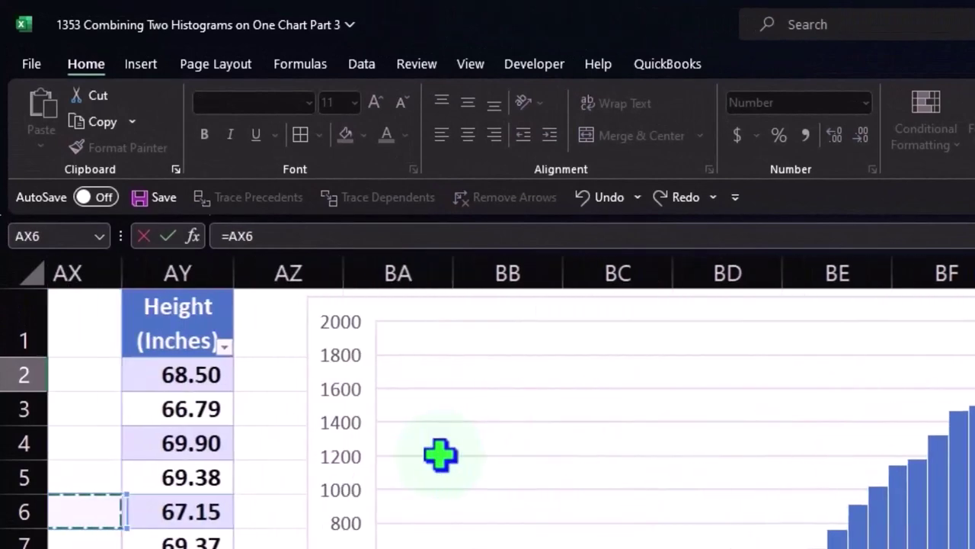
{"action": "key", "text": "Left"}
{"action": "key", "text": "Left"}
{"action": "key", "text": "Left"}
{"action": "key", "text": "Left"}
{"action": "key", "text": "Left"}
{"action": "key", "text": "Left"}
{"action": "key", "text": "Left"}
{"action": "key", "text": "Left"}
{"action": "key", "text": "Left"}
{"action": "key", "text": "Left"}
{"action": "key", "text": "Left"}
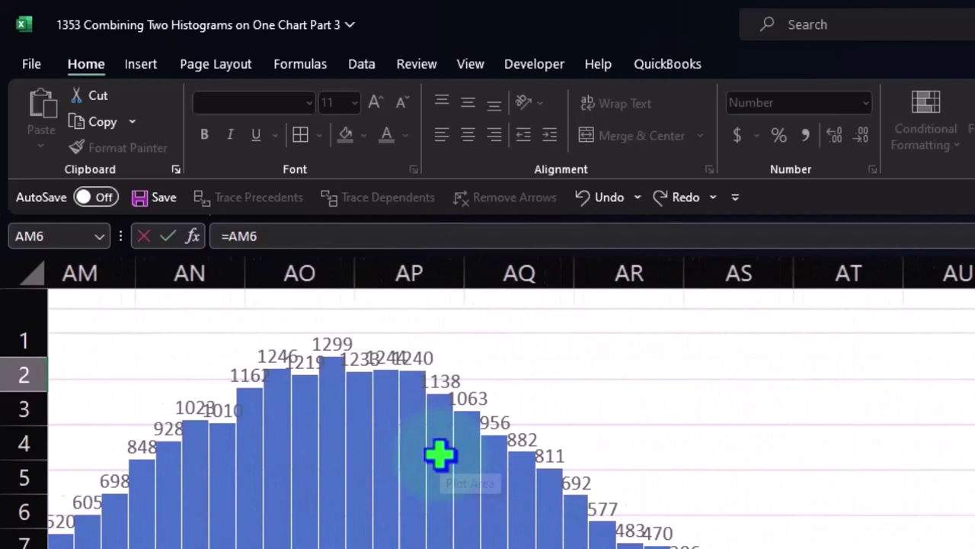
{"action": "key", "text": "Left"}
{"action": "key", "text": "Left"}
{"action": "key", "text": "Left"}
{"action": "key", "text": "Left"}
{"action": "key", "text": "Left"}
{"action": "key", "text": "Left"}
{"action": "key", "text": "Left"}
{"action": "key", "text": "Left"}
{"action": "key", "text": "Left"}
{"action": "key", "text": "Left"}
{"action": "key", "text": "Left"}
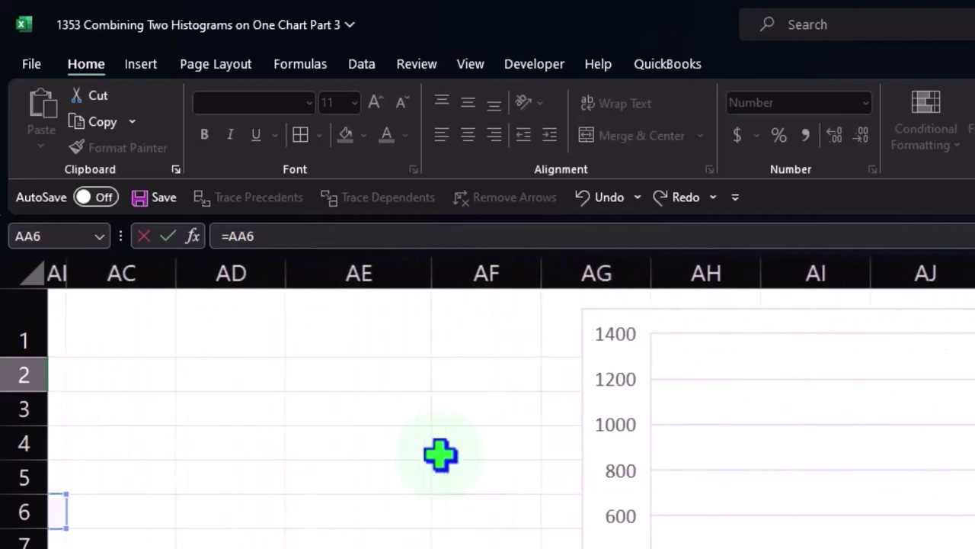
{"action": "key", "text": "Left"}
{"action": "key", "text": "Down"}
{"action": "key", "text": "Down"}
{"action": "key", "text": "Down"}
{"action": "key", "text": "Down"}
{"action": "key", "text": "Down"}
{"action": "key", "text": "Down"}
{"action": "key", "text": "Down"}
{"action": "key", "text": "Down"}
{"action": "key", "text": "Down"}
{"action": "key", "text": "Down"}
{"action": "key", "text": "Right"}
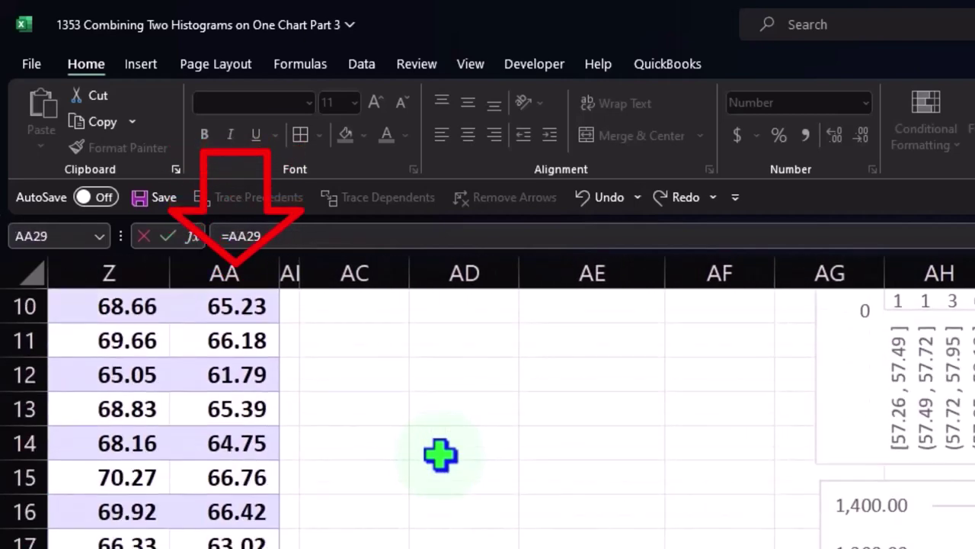
{"action": "key", "text": "Right"}
{"action": "key", "text": "Right"}
{"action": "key", "text": "Right"}
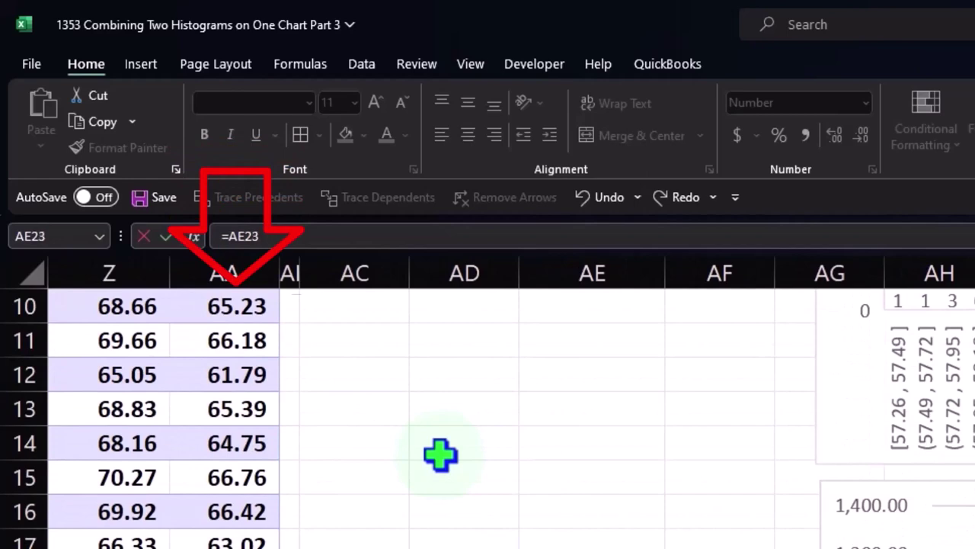
{"action": "key", "text": "Up"}
{"action": "key", "text": "Up"}
{"action": "key", "text": "Up"}
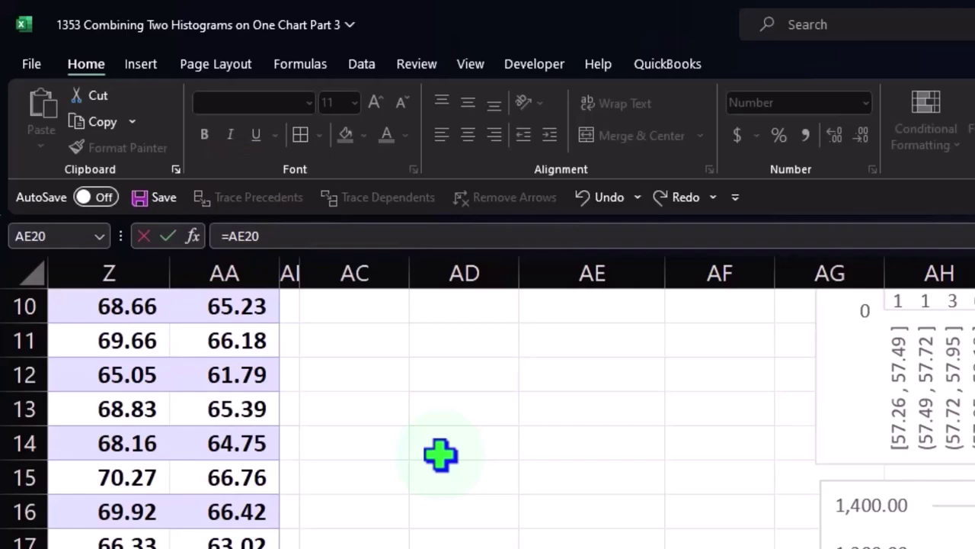
Return to BS2 and check it shows 57.29-57.52.
{"action": "key", "text": "Escape"}
{"action": "key", "text": "Right"}
{"action": "key", "text": "Right"}
{"action": "key", "text": "Right"}
{"action": "key", "text": "Right"}
{"action": "key", "text": "Up"}
{"action": "key", "text": "Up"}
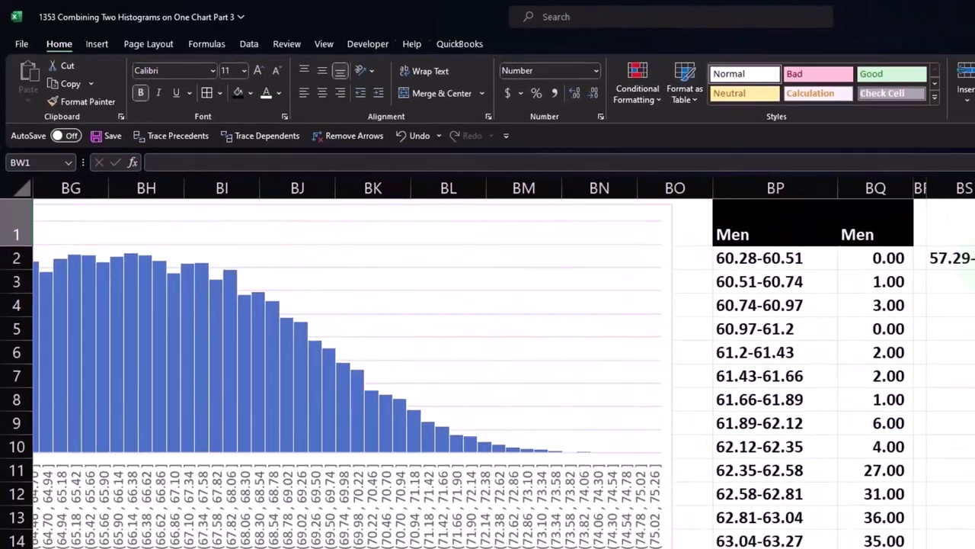
{"action": "left_click", "coordinate": [766, 209]}
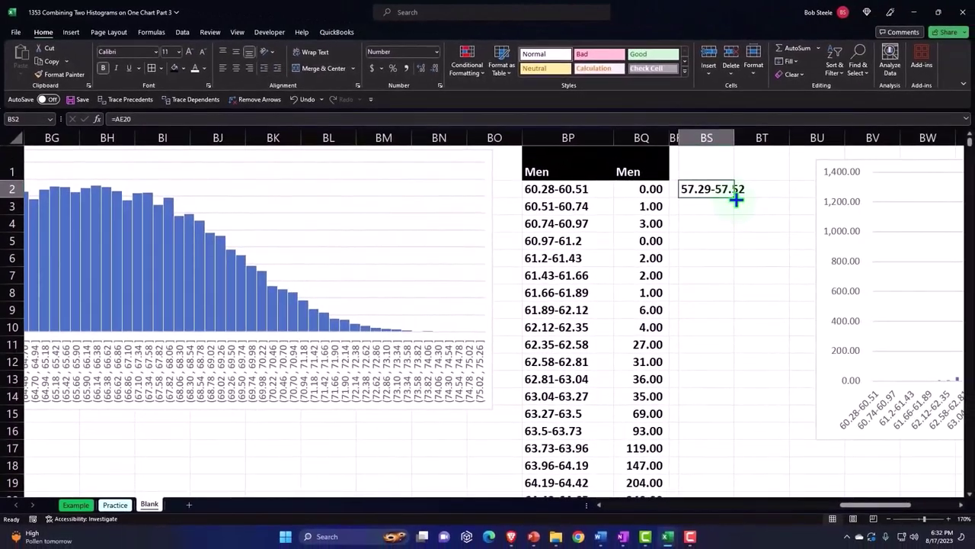
Fill the BS2 link into BT2, then fill BS2:BT2 down to row 66.
{"action": "mouse_move", "coordinate": [736, 197]}
{"action": "left_mouse_down"}
{"action": "mouse_move", "coordinate": [766, 200]}
{"action": "mouse_move", "coordinate": [737, 137]}
{"action": "mouse_move", "coordinate": [762, 137]}
{"action": "mouse_move", "coordinate": [783, 196]}
{"action": "left_mouse_up"}
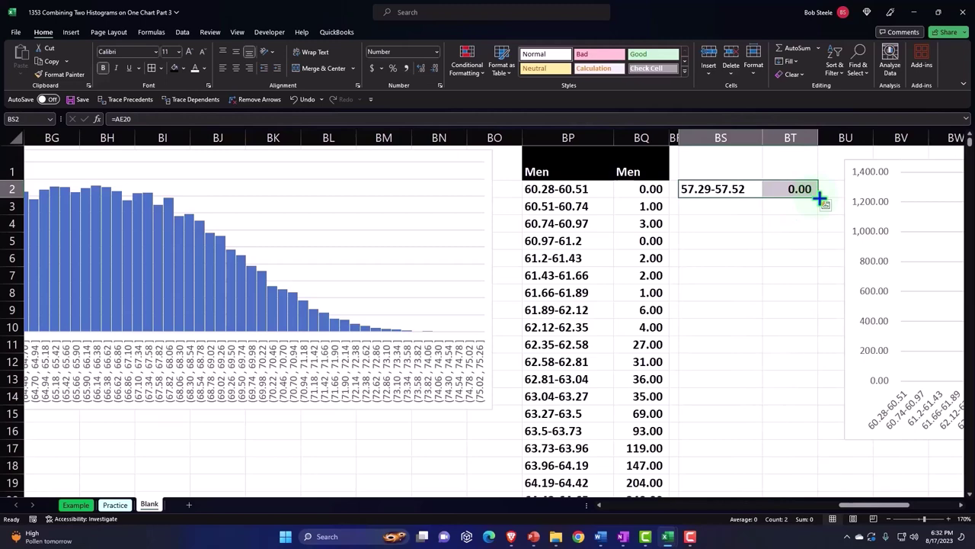
{"action": "left_click_drag", "start_coordinate": [820, 197], "coordinate": [821, 504]}
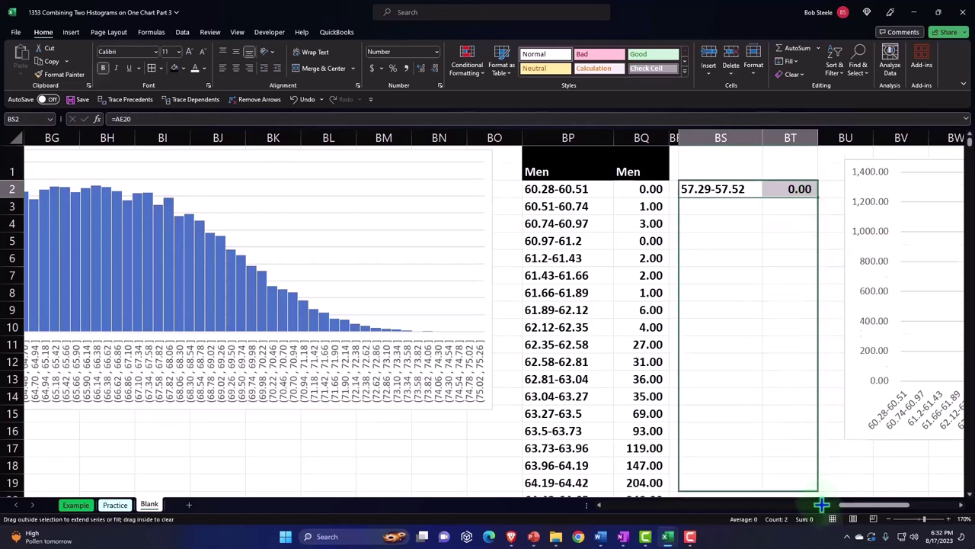
{"action": "left_click_drag", "start_coordinate": [822, 504], "coordinate": [766, 183]}
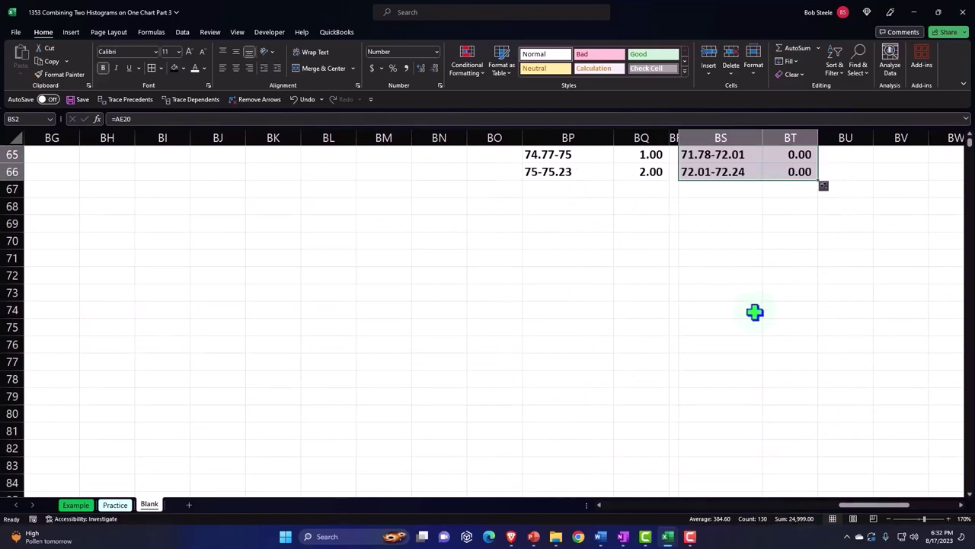
{"action": "scroll", "coordinate": [755, 312], "scroll_direction": "up", "scroll_amount": 3}
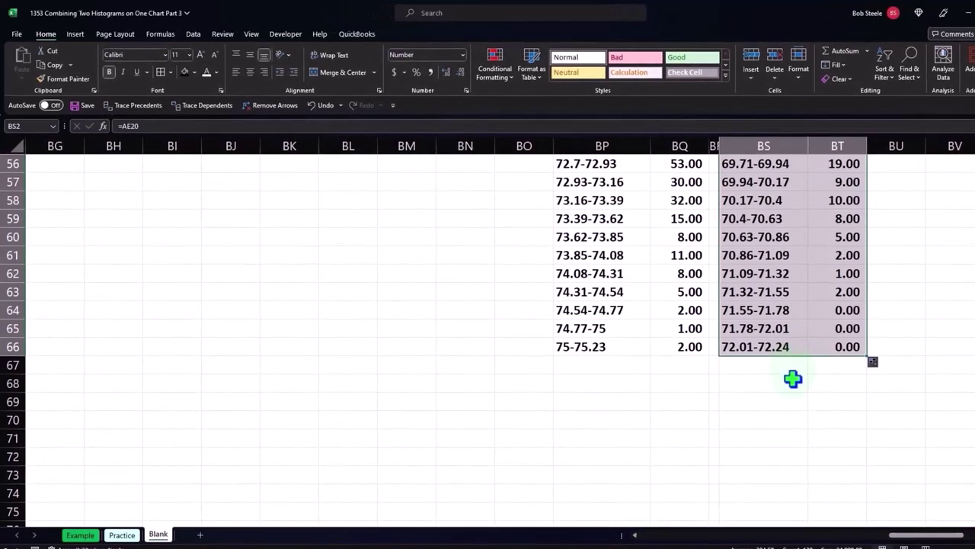
{"action": "scroll", "coordinate": [793, 374], "scroll_direction": "up", "scroll_amount": 5}
{"action": "scroll", "coordinate": [793, 378], "scroll_direction": "up", "scroll_amount": 8}
{"action": "scroll", "coordinate": [793, 378], "scroll_direction": "up", "scroll_amount": 5}
{"action": "scroll", "coordinate": [793, 378], "scroll_direction": "up", "scroll_amount": 1}
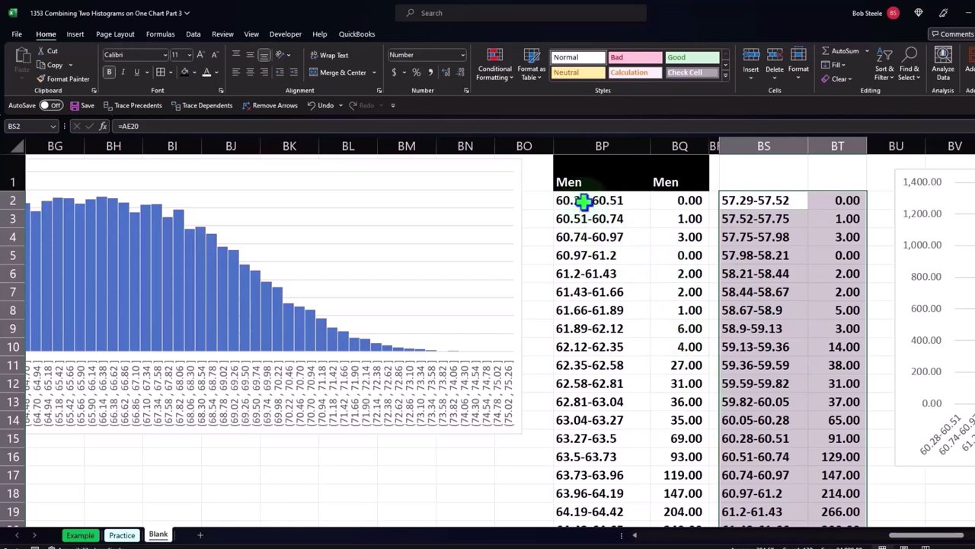
Fill BP2:BQ2 and the matching BS15:BT15 row (60.28-60.51, count 91) yellow.
{"action": "left_click", "coordinate": [583, 200]}
{"action": "left_click_drag", "start_coordinate": [639, 198], "coordinate": [657, 200]}
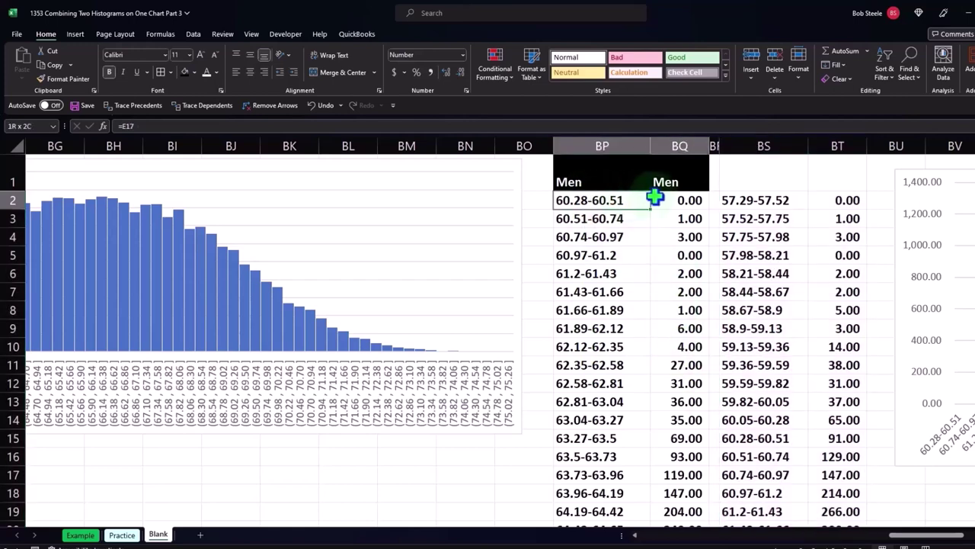
{"action": "left_click", "coordinate": [194, 71]}
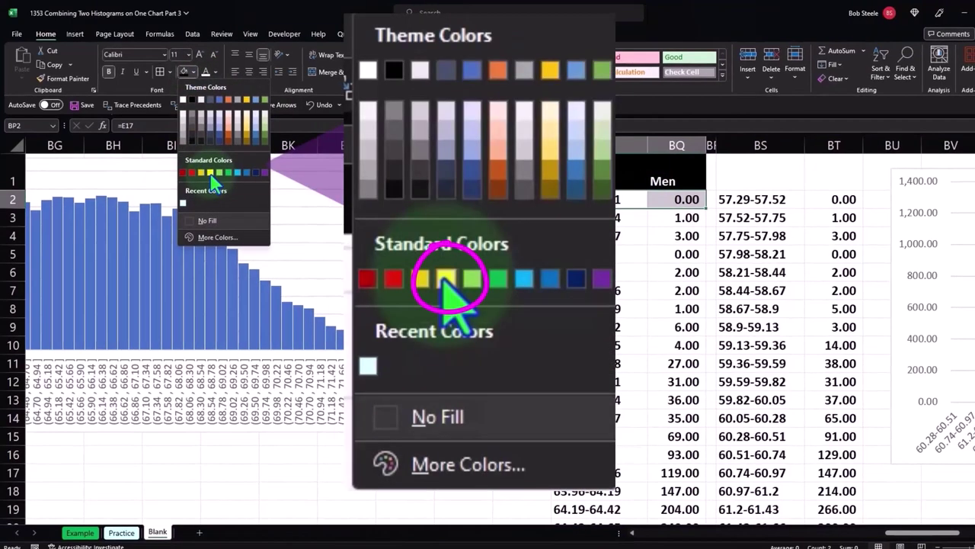
{"action": "left_click", "coordinate": [211, 174]}
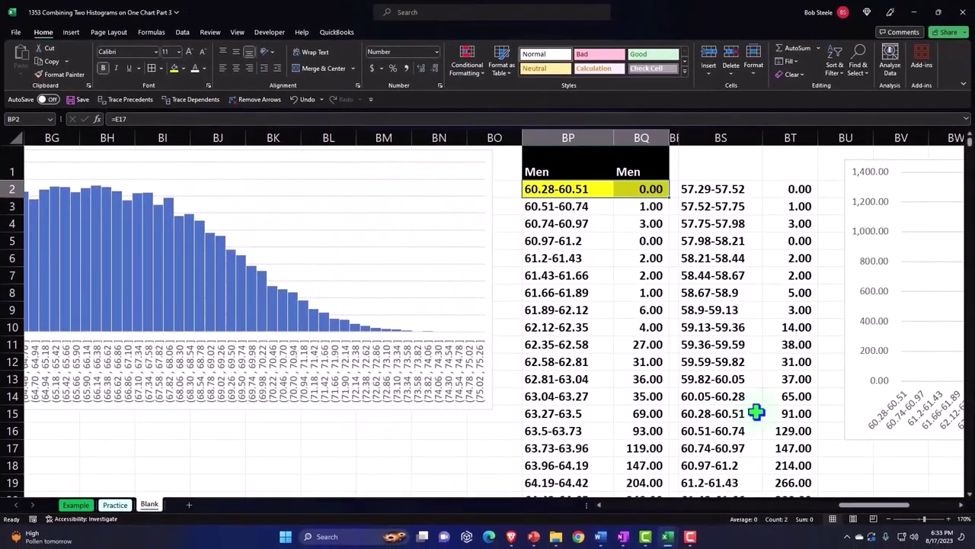
{"action": "left_click", "coordinate": [720, 379]}
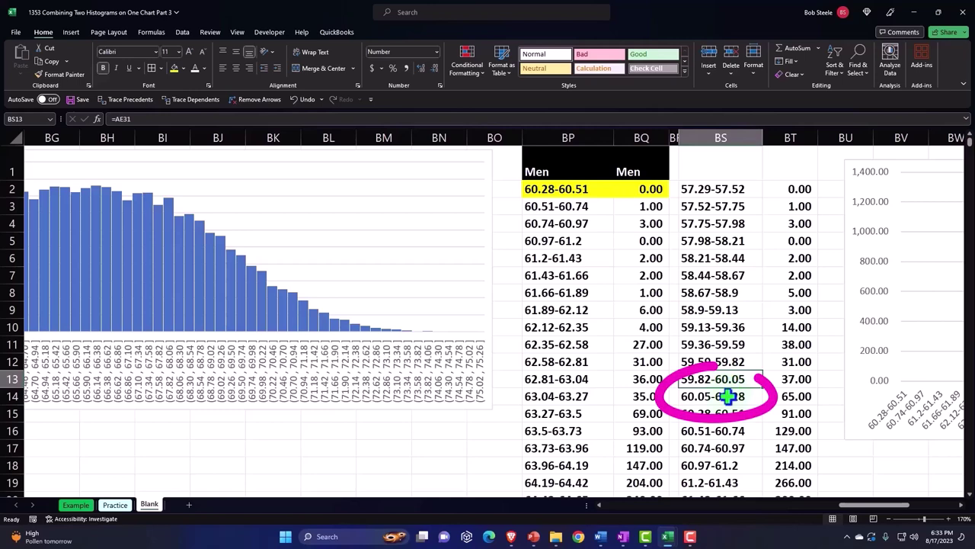
{"action": "left_click_drag", "start_coordinate": [730, 414], "coordinate": [792, 414]}
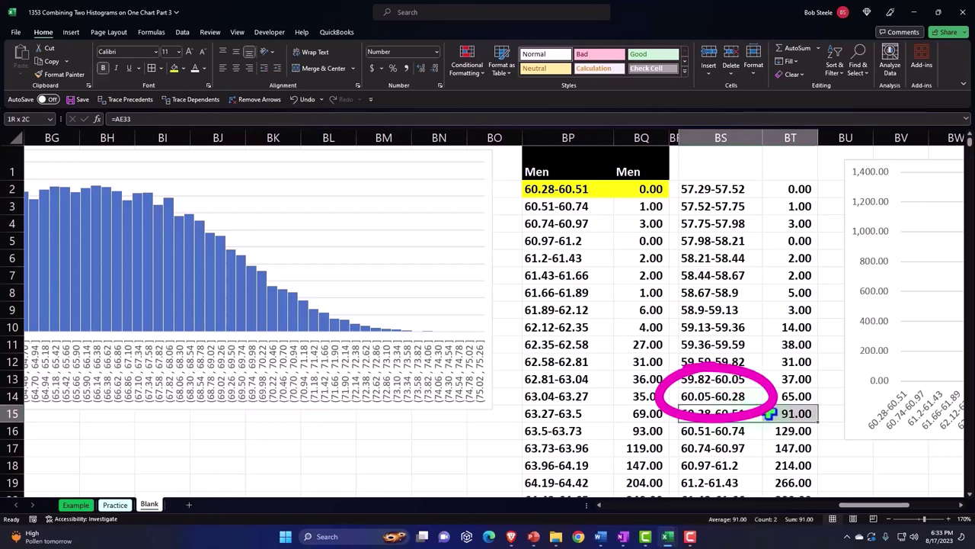
{"action": "left_click", "coordinate": [174, 67]}
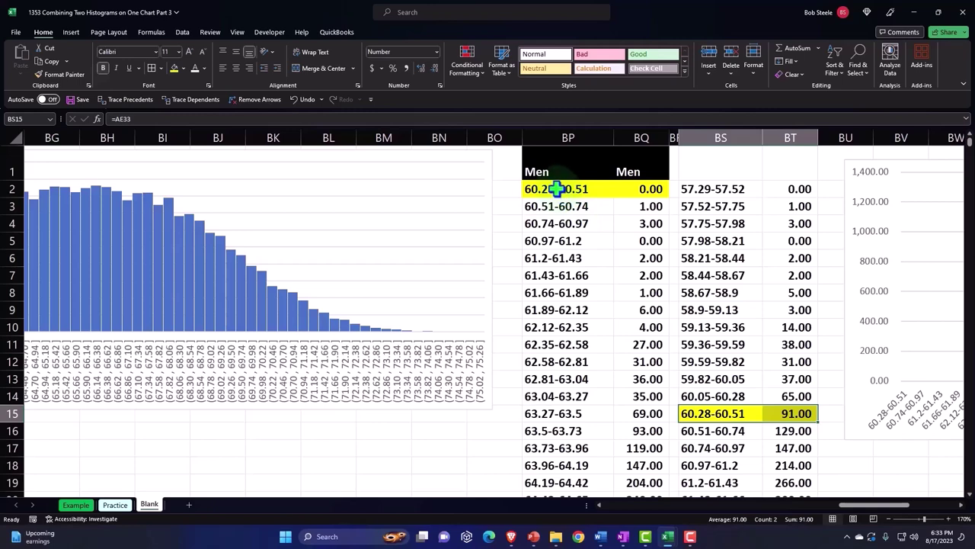
Insert blank cells at BP2:BQ14, shifting the Men table down to align with row 15.
{"action": "mouse_move", "coordinate": [556, 189]}
{"action": "left_mouse_down"}
{"action": "mouse_move", "coordinate": [583, 191]}
{"action": "mouse_move", "coordinate": [645, 277]}
{"action": "mouse_move", "coordinate": [644, 362]}
{"action": "mouse_move", "coordinate": [655, 390]}
{"action": "left_mouse_up"}
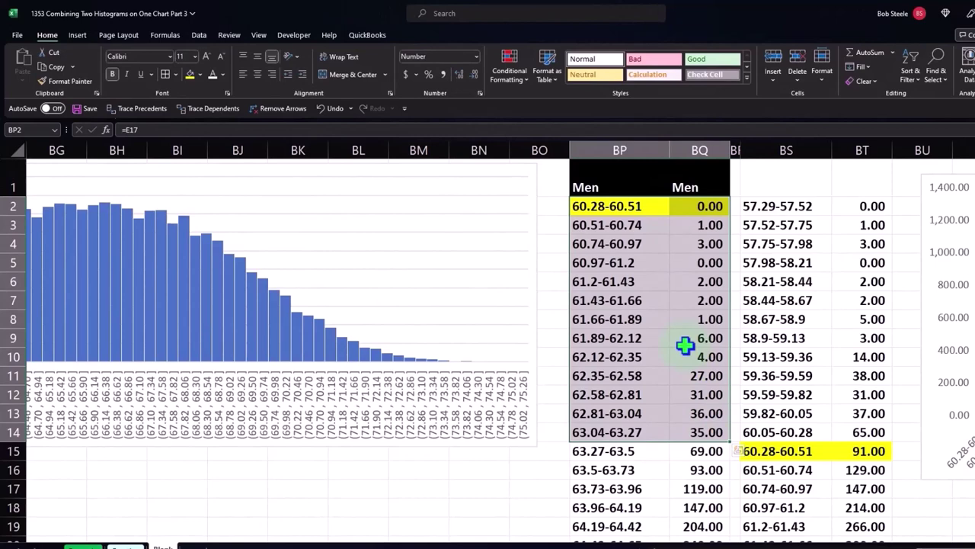
{"action": "right_click", "coordinate": [685, 345]}
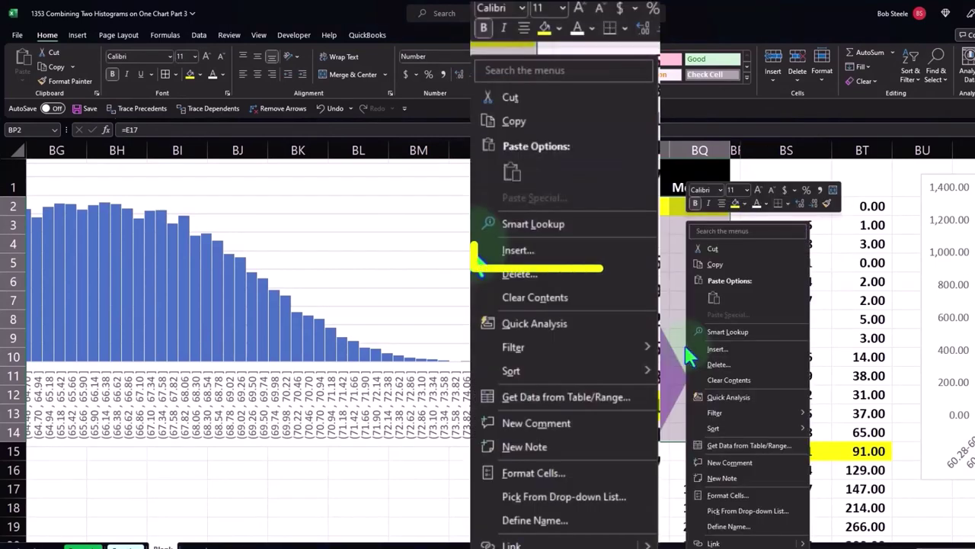
{"action": "left_click", "coordinate": [716, 349]}
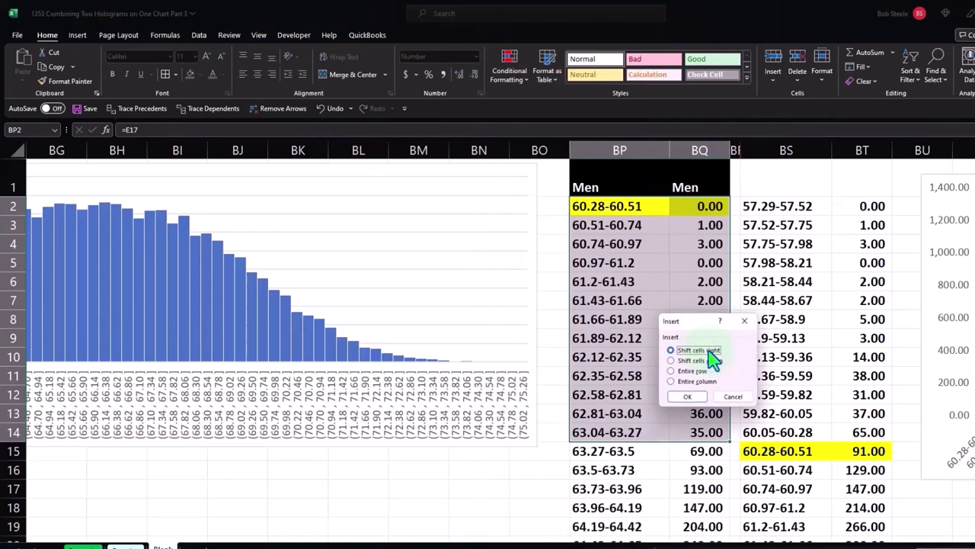
{"action": "left_click", "coordinate": [703, 361]}
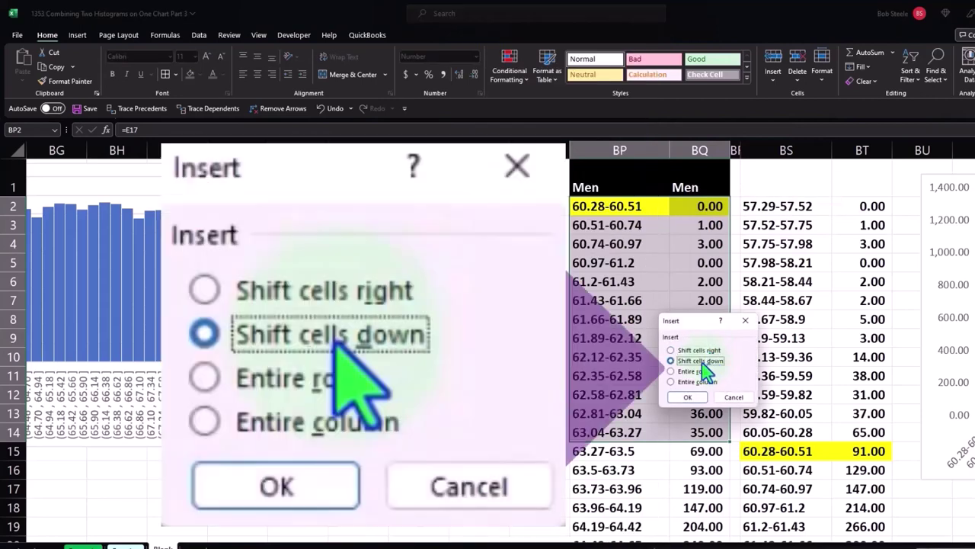
{"action": "left_click", "coordinate": [692, 398]}
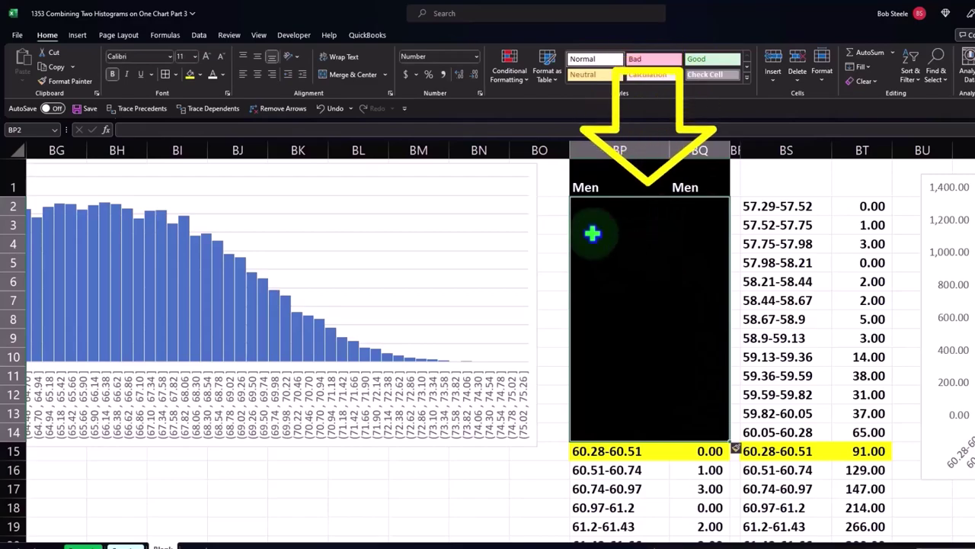
Copy BO2's plain formatting onto BP2:BQ14 to clear their black fill.
{"action": "left_click", "coordinate": [325, 113]}
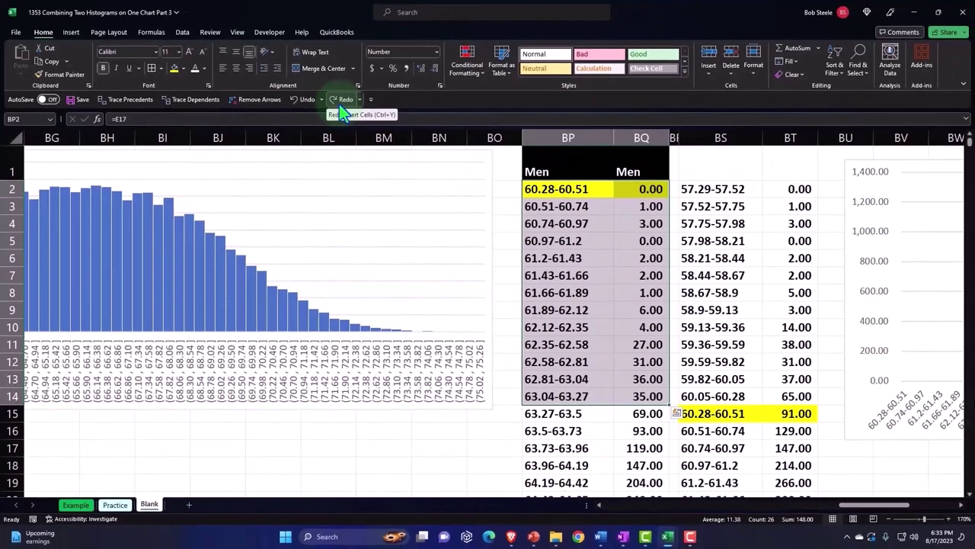
{"action": "left_click", "coordinate": [341, 109]}
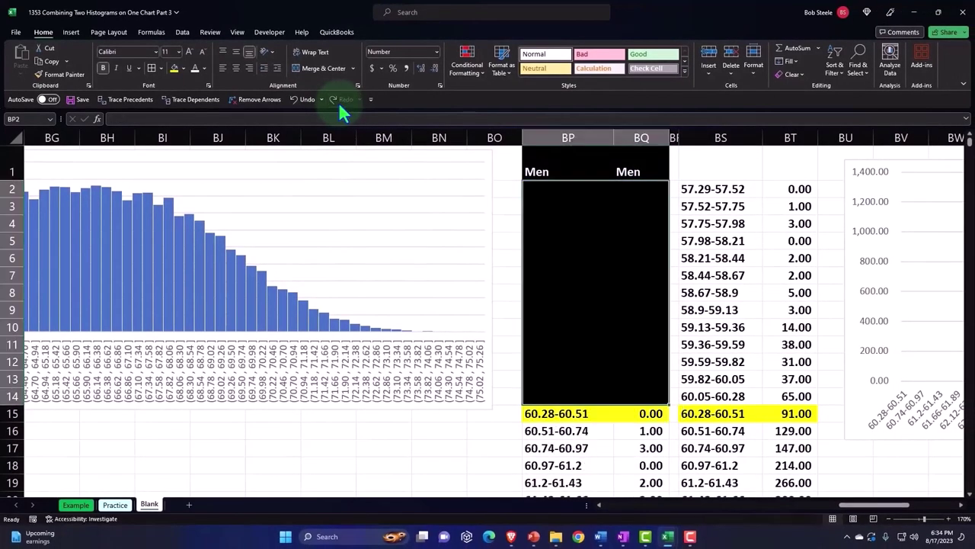
{"action": "left_click", "coordinate": [621, 343]}
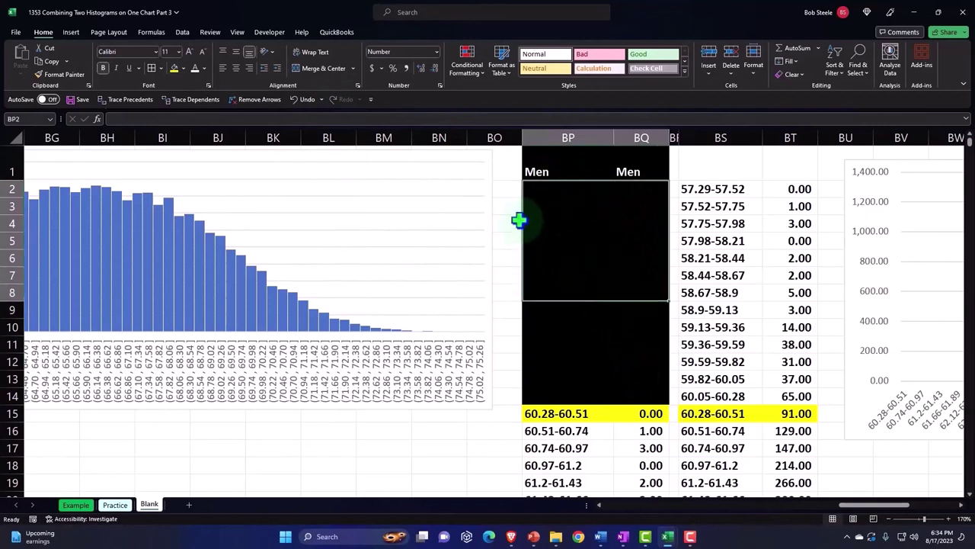
{"action": "left_click", "coordinate": [507, 188]}
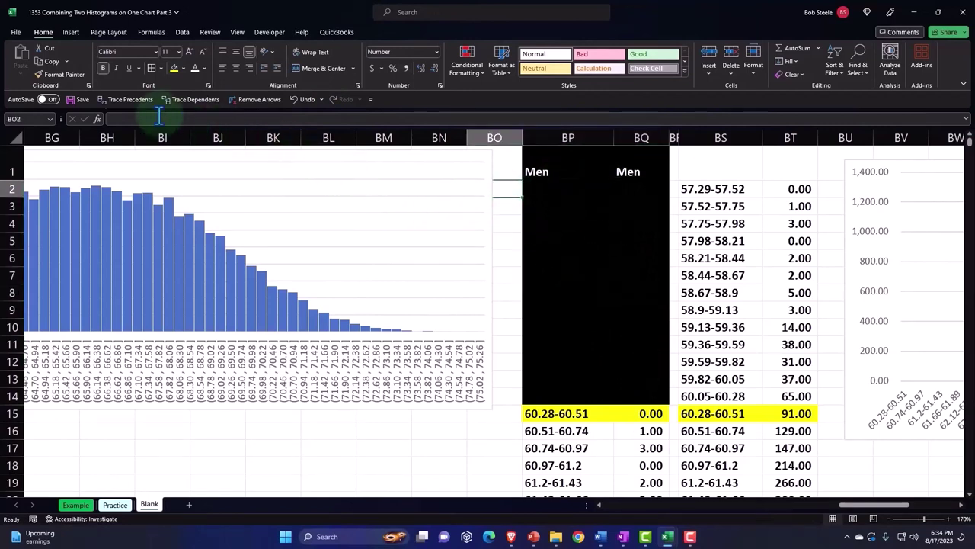
{"action": "left_click", "coordinate": [55, 74]}
{"action": "left_click_drag", "start_coordinate": [571, 194], "coordinate": [628, 390]}
{"action": "left_click", "coordinate": [622, 337]}
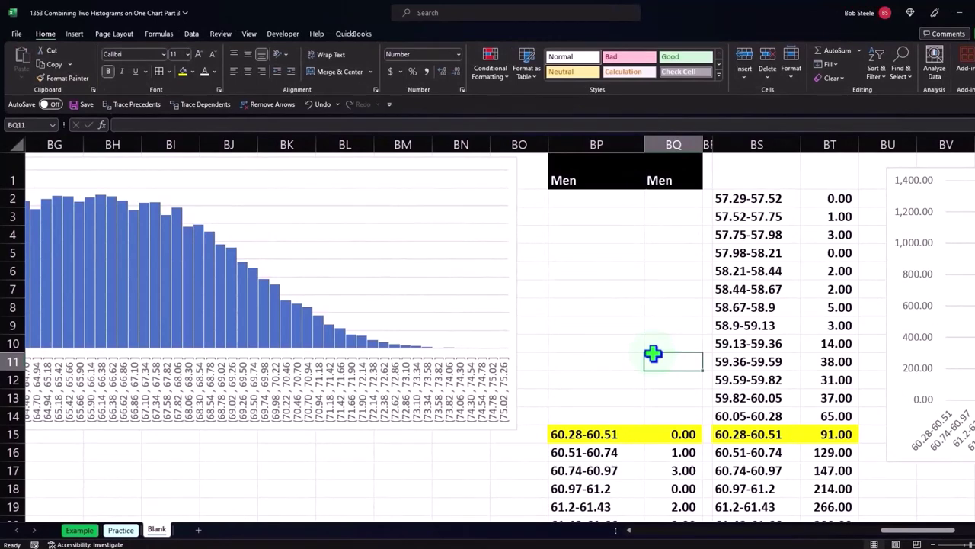
Link BP2:BP14 to the extended bucket labels, starting at 57.29-57.52.
{"action": "left_click", "coordinate": [603, 205]}
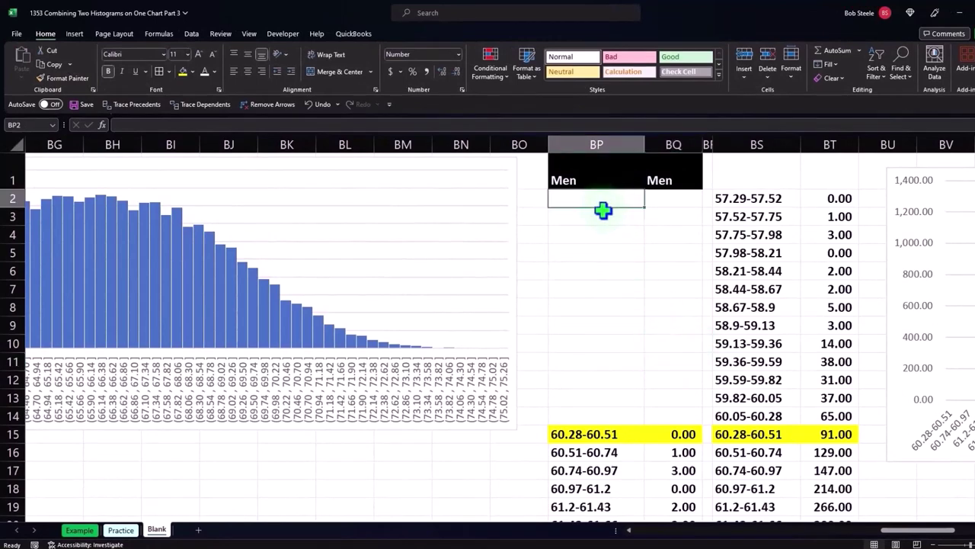
{"action": "type", "text": "="}
{"action": "key", "text": "Right"}
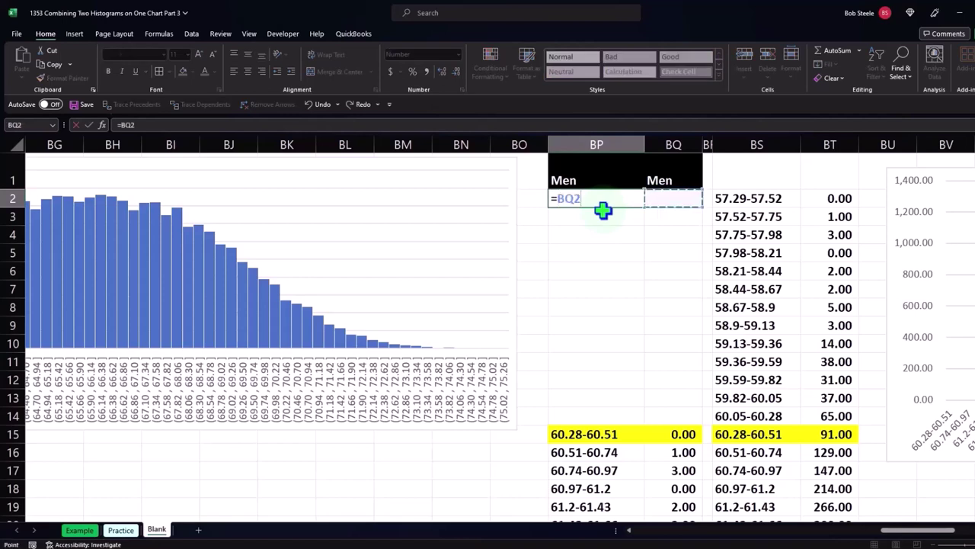
{"action": "key", "text": "Right"}
{"action": "key", "text": "Right"}
{"action": "key", "text": "Return"}
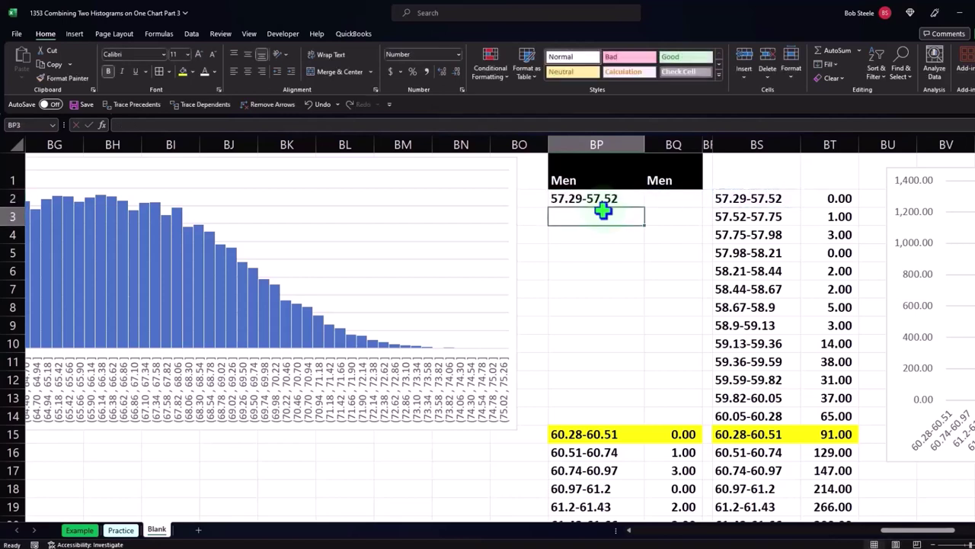
{"action": "left_click", "coordinate": [616, 198]}
{"action": "left_click_drag", "start_coordinate": [646, 208], "coordinate": [648, 425]}
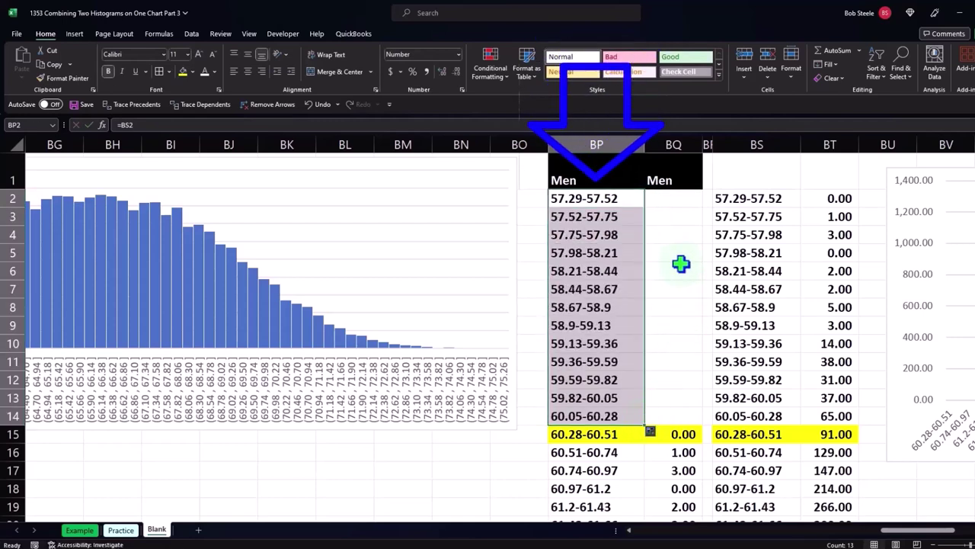
Fill BQ2 down to BQ14 with zero counts for the new buckets.
{"action": "left_click", "coordinate": [678, 201]}
{"action": "type", "text": "0"}
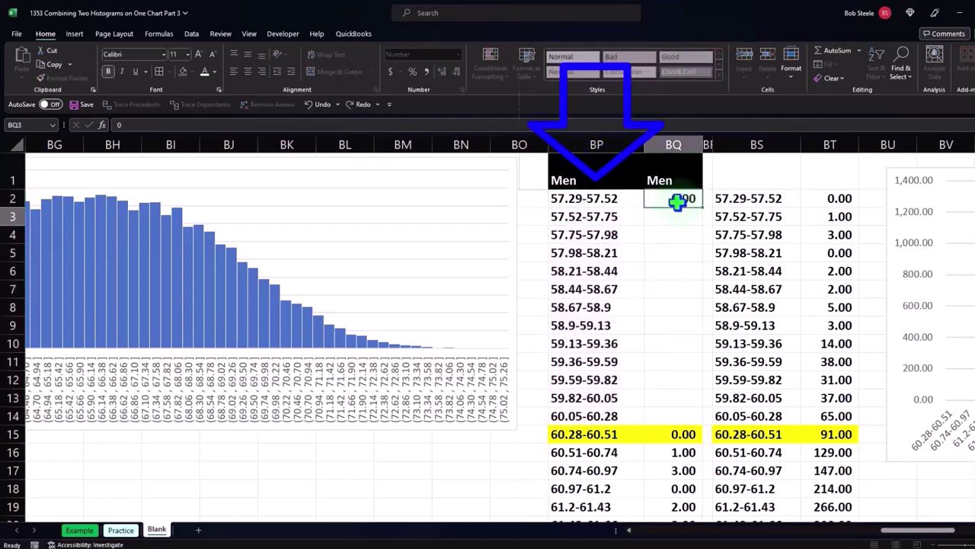
{"action": "type", "text": " 0 0"}
{"action": "key", "text": "Return"}
{"action": "type", "text": "0 0 0 0"}
{"action": "key", "text": "Return"}
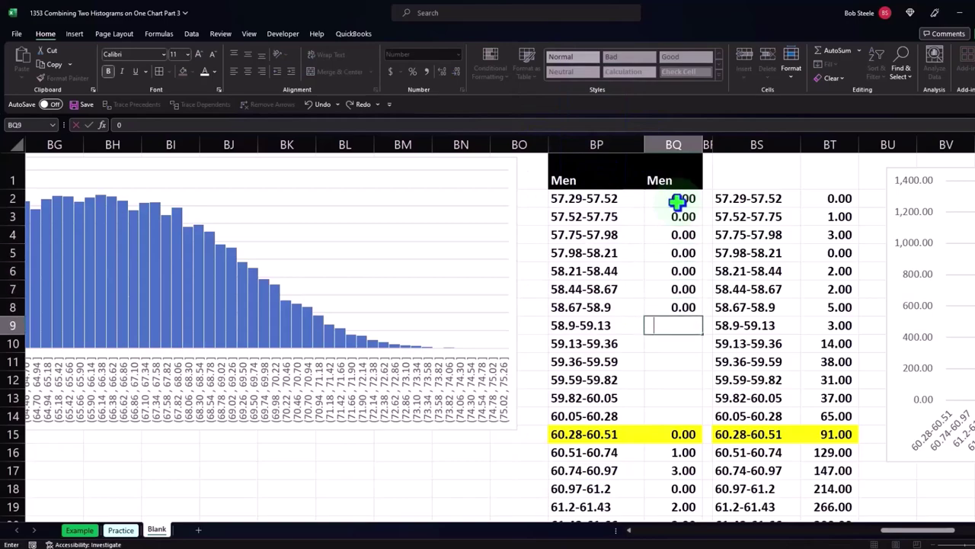
{"action": "type", "text": "0 0 0 0 0 00"}
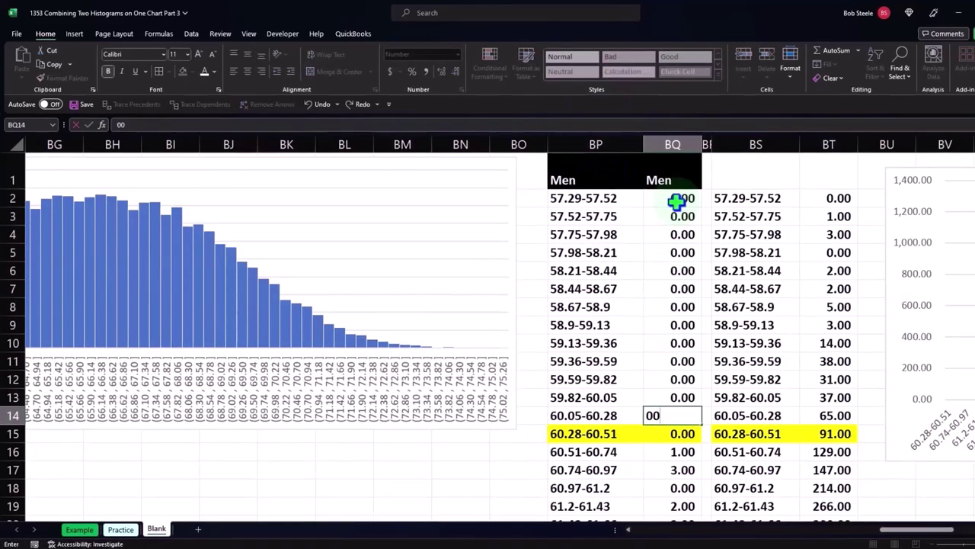
{"action": "key", "text": "Return"}
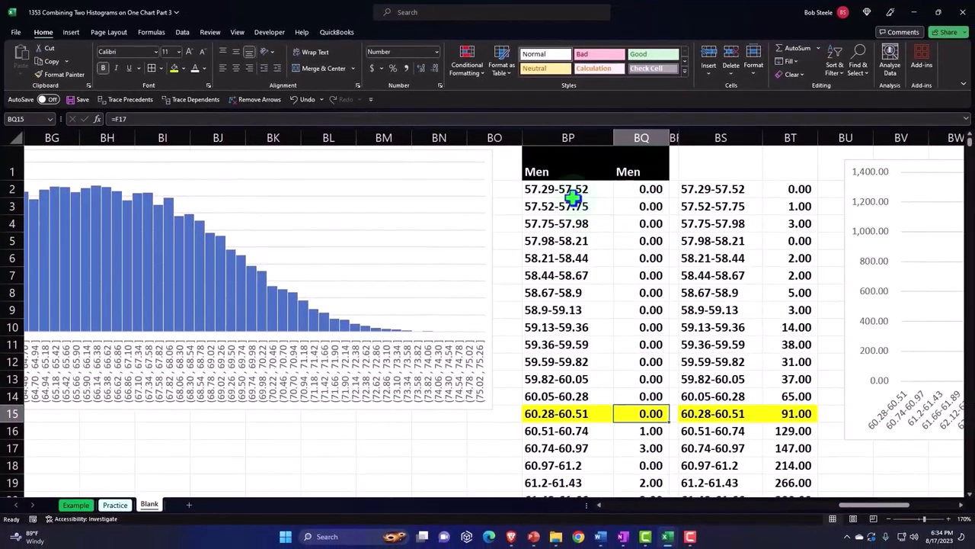
{"action": "left_click_drag", "start_coordinate": [569, 194], "coordinate": [564, 351]}
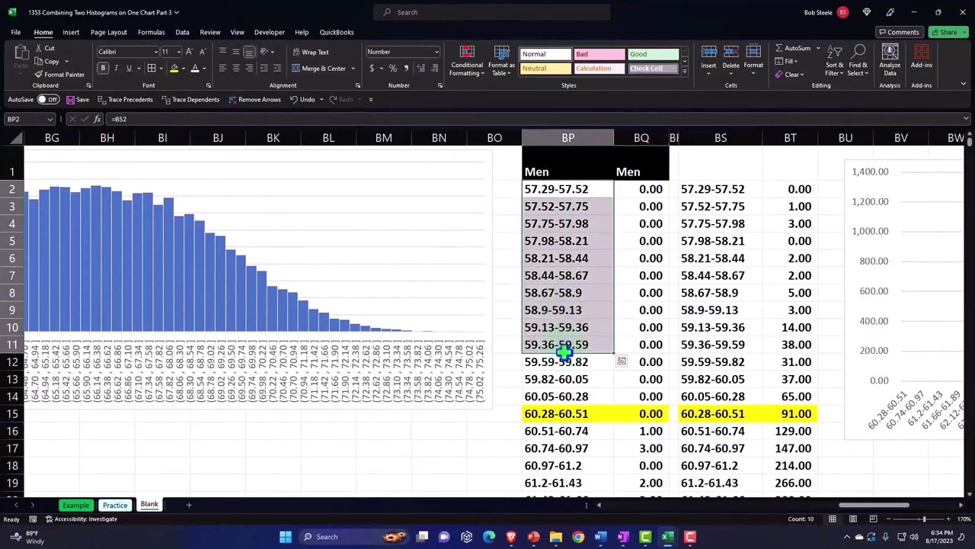
{"action": "left_click_drag", "start_coordinate": [866, 511], "coordinate": [892, 512]}
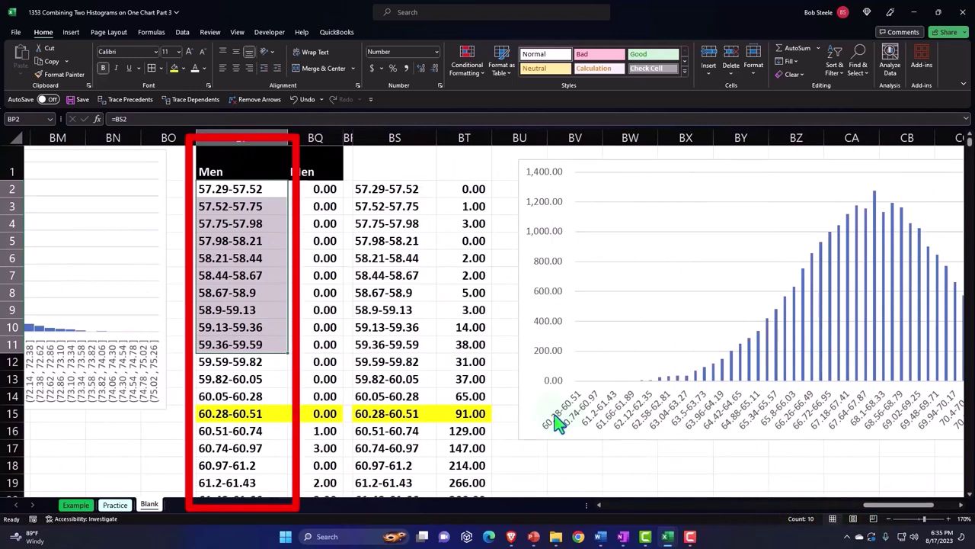
Enter 'Women' in BT1 and fill header cells BS1:BT1 with black.
{"action": "left_click", "coordinate": [476, 166]}
{"action": "type", "text": "Women"}
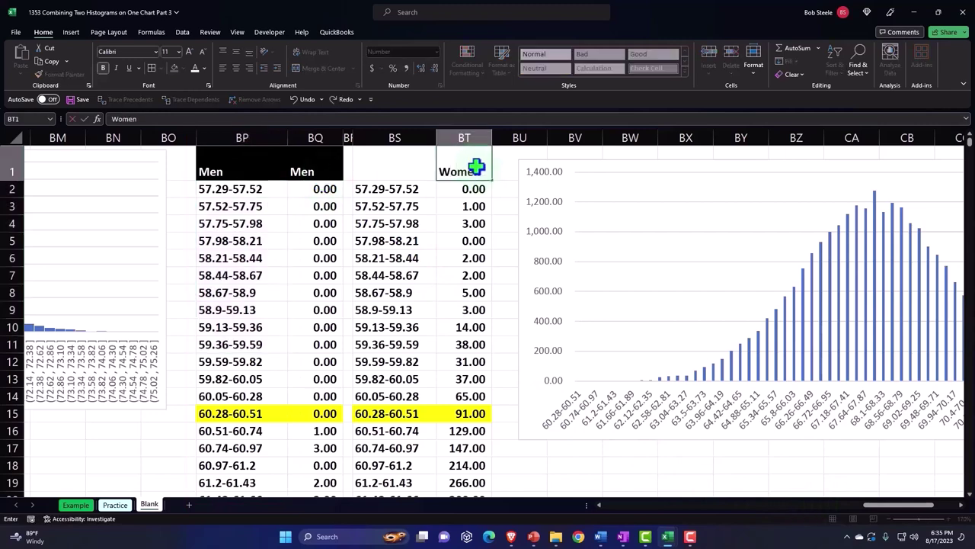
{"action": "key", "text": "Return"}
{"action": "left_click_drag", "start_coordinate": [442, 165], "coordinate": [433, 159]}
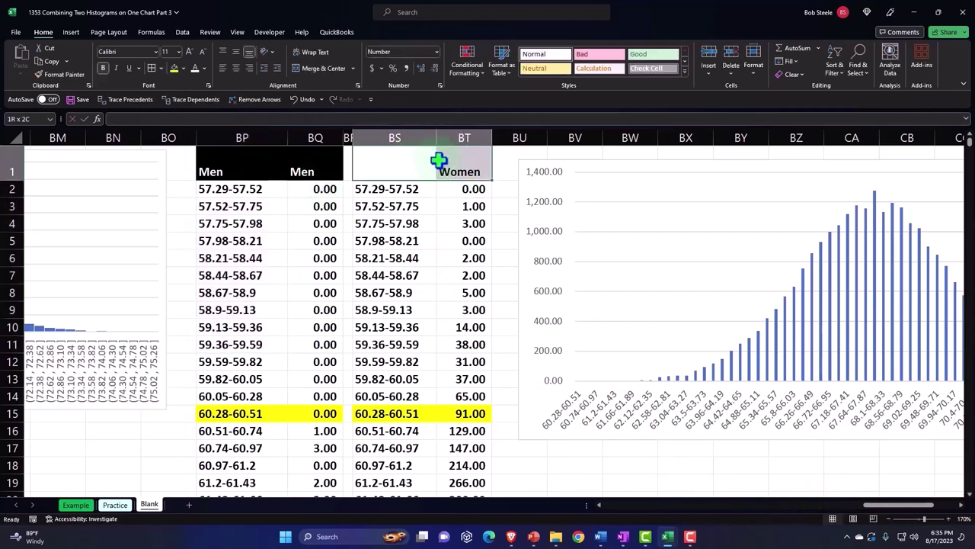
{"action": "left_click", "coordinate": [184, 68]}
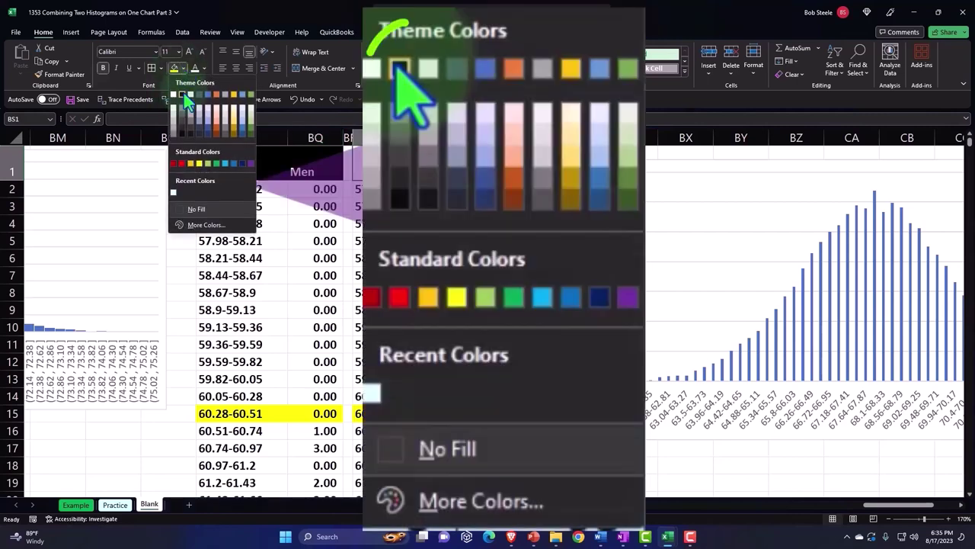
{"action": "left_click", "coordinate": [186, 95]}
{"action": "scroll", "coordinate": [491, 466], "scroll_direction": "right", "scroll_amount": 3}
{"action": "left_click", "coordinate": [491, 466]}
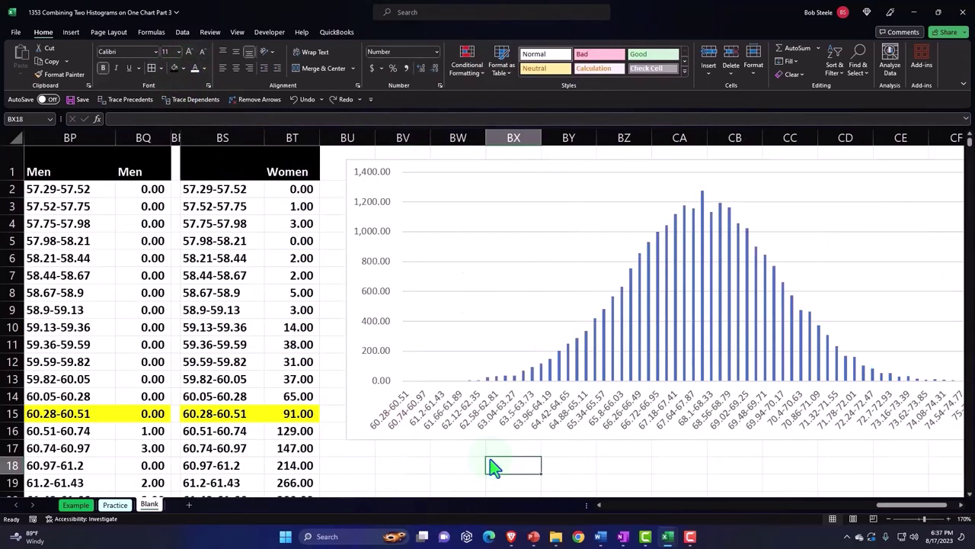
{"action": "left_click", "coordinate": [640, 290]}
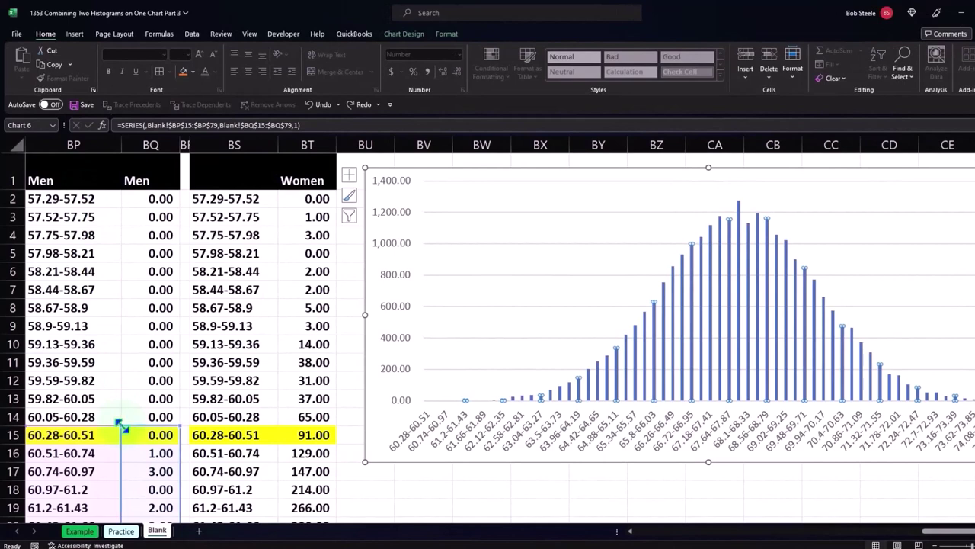
Stretch the chart's BQ values and BP labels ranges up from row 15 to row 2.
{"action": "left_click_drag", "start_coordinate": [123, 410], "coordinate": [142, 197]}
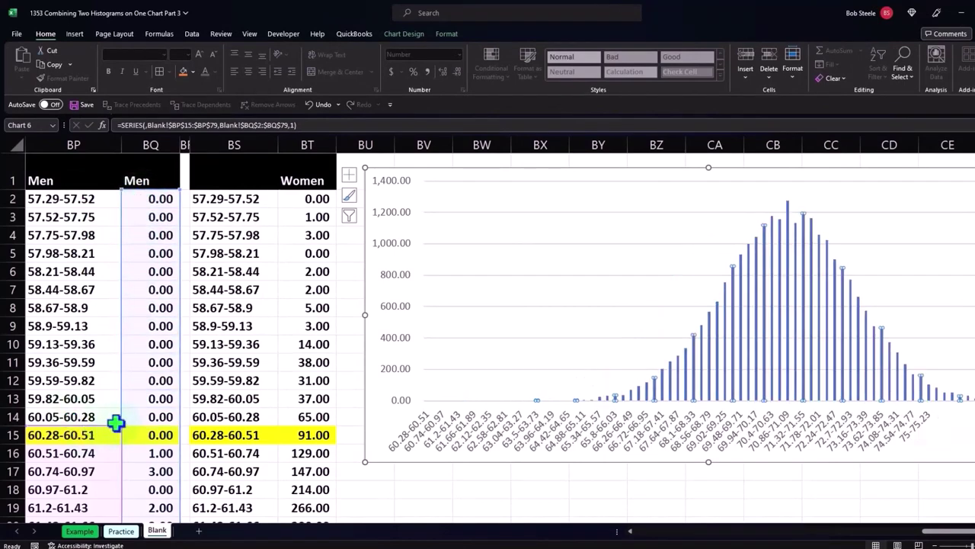
{"action": "left_click_drag", "start_coordinate": [120, 425], "coordinate": [125, 195]}
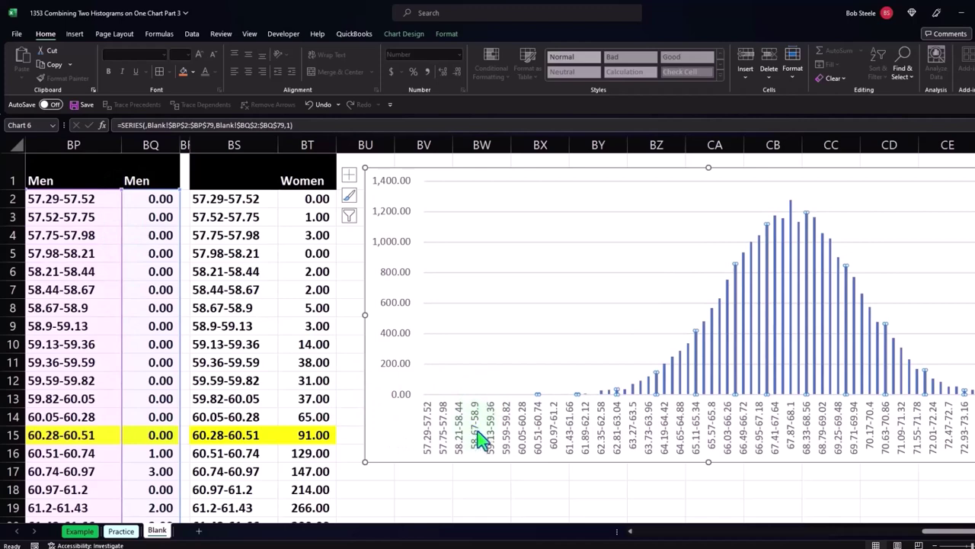
{"action": "left_click", "coordinate": [393, 36]}
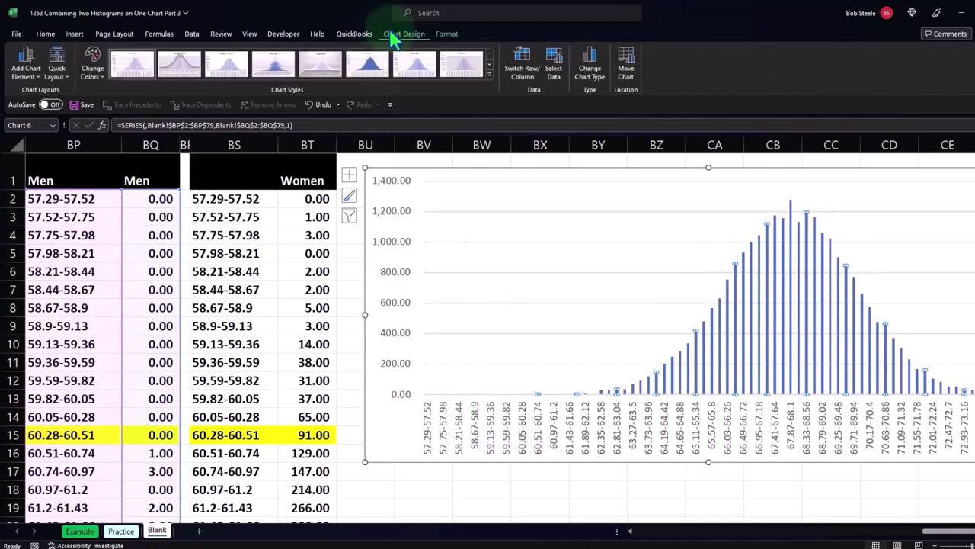
{"action": "left_click", "coordinate": [555, 76]}
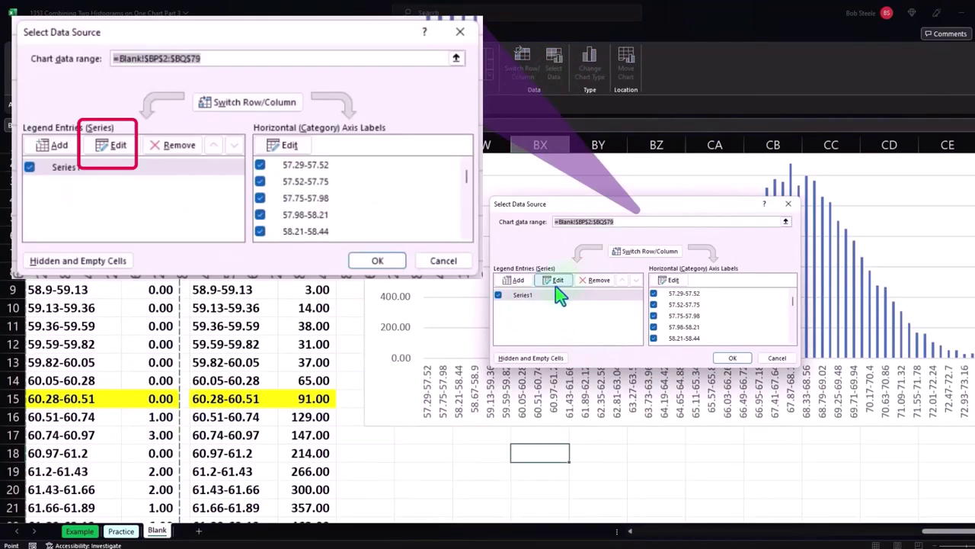
{"action": "left_click", "coordinate": [553, 280]}
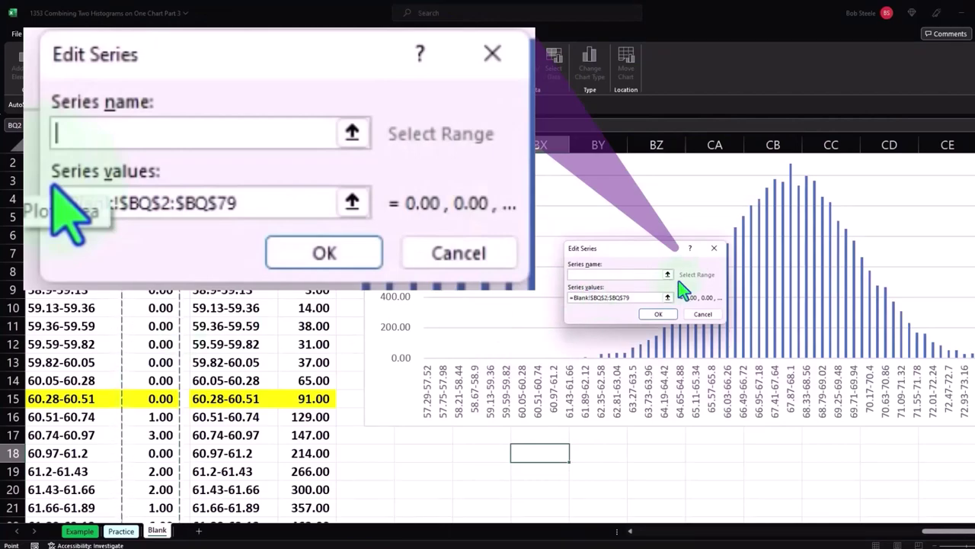
{"action": "left_click", "coordinate": [712, 247]}
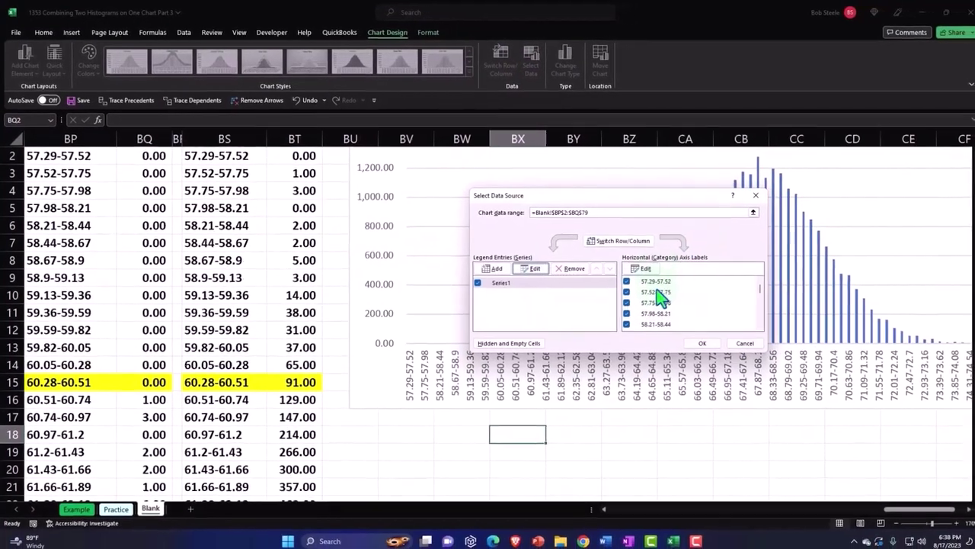
{"action": "left_click", "coordinate": [645, 273]}
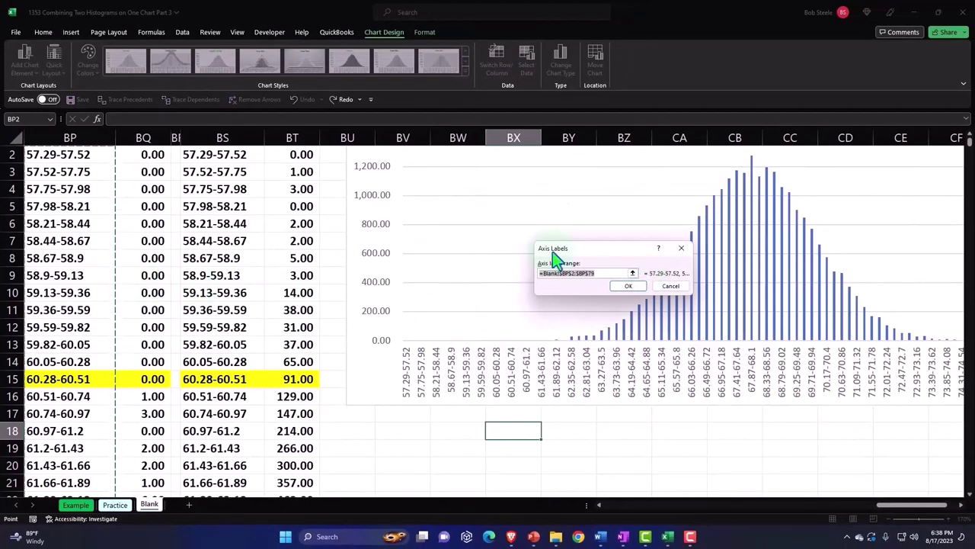
{"action": "left_click", "coordinate": [681, 248]}
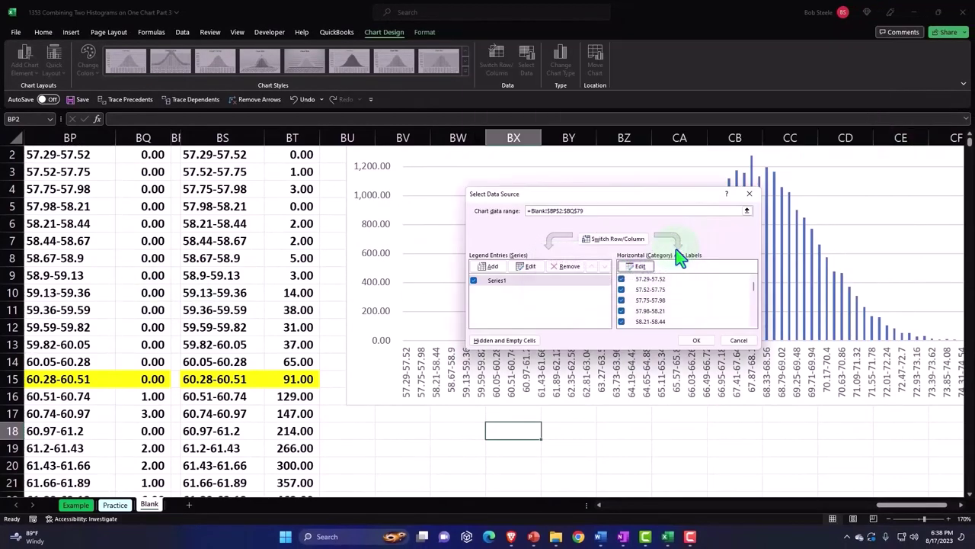
{"action": "key", "text": "Return"}
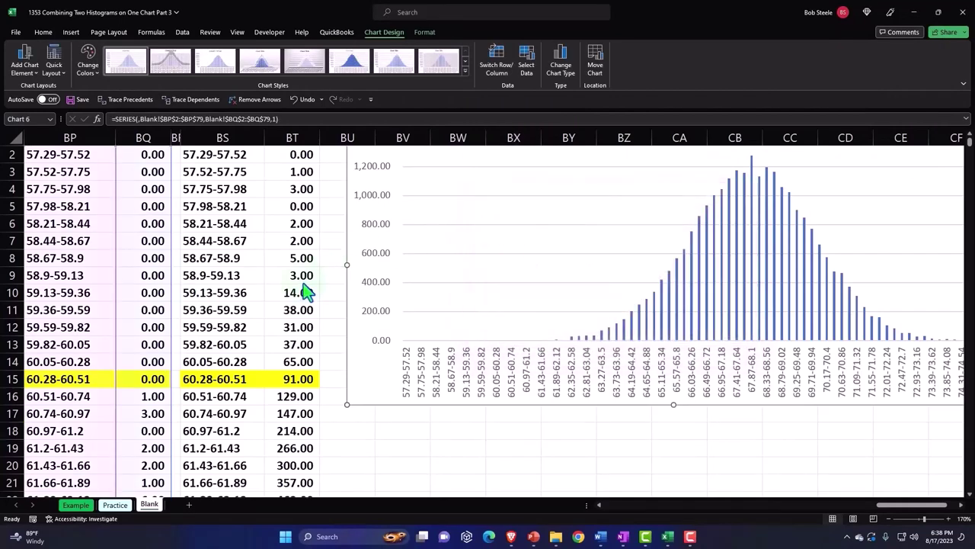
{"action": "scroll", "coordinate": [304, 294], "scroll_direction": "up", "scroll_amount": 1}
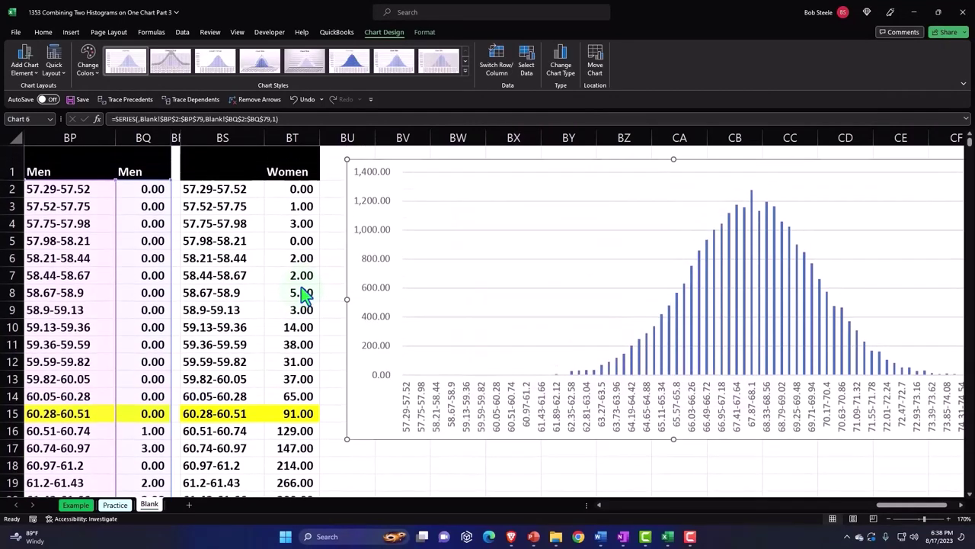
{"action": "left_click", "coordinate": [292, 189]}
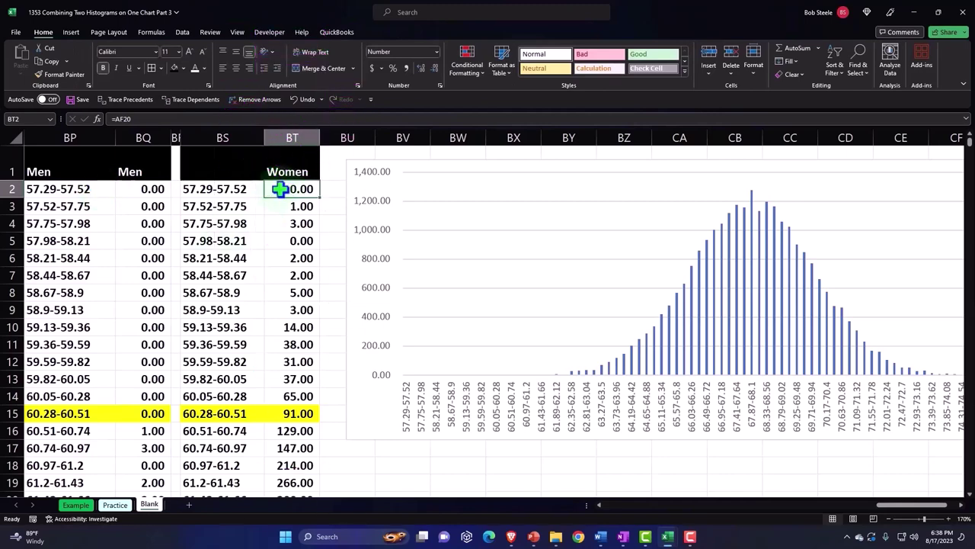
Review the women's columns BS and BT, then open the chart's Select Data settings.
{"action": "left_click_drag", "start_coordinate": [279, 189], "coordinate": [282, 366]}
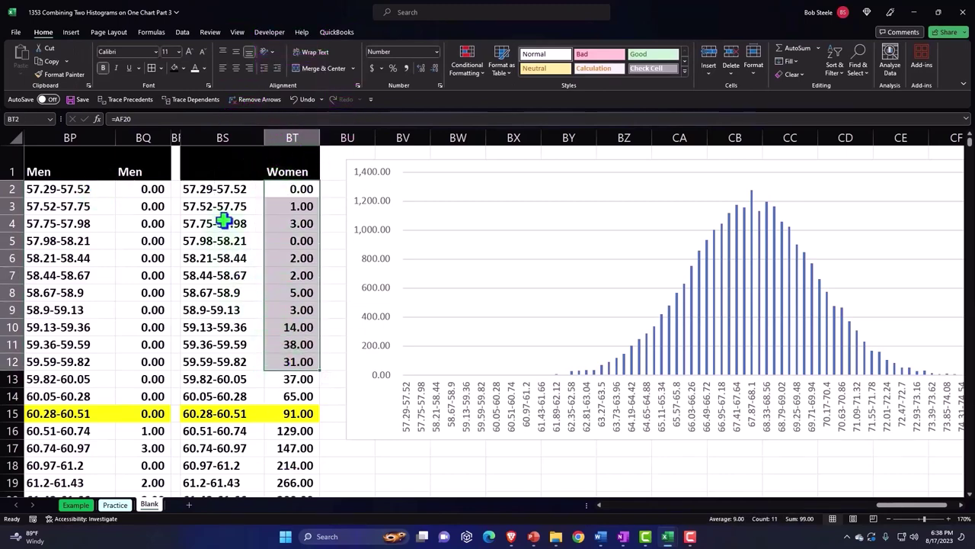
{"action": "left_click_drag", "start_coordinate": [214, 191], "coordinate": [218, 375]}
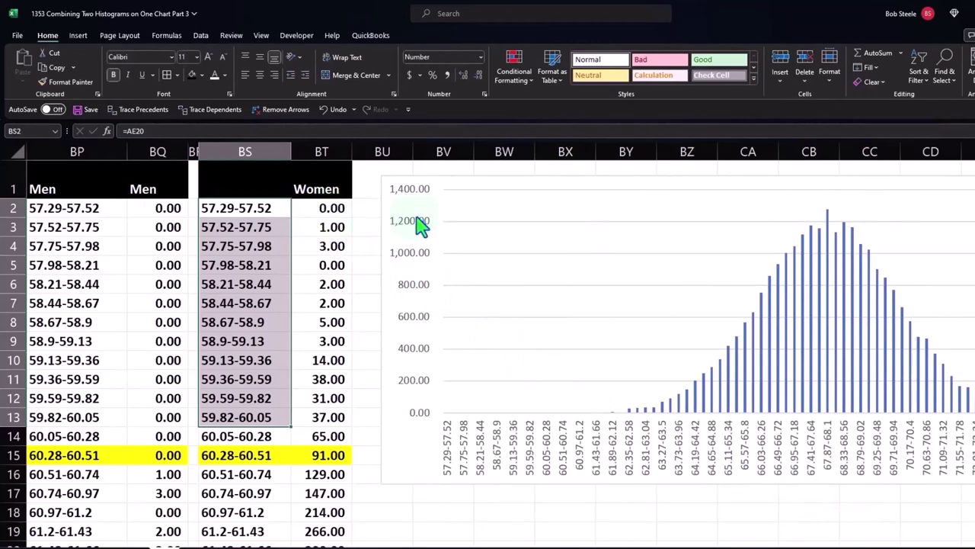
{"action": "left_click", "coordinate": [249, 226]}
{"action": "left_click", "coordinate": [383, 181]}
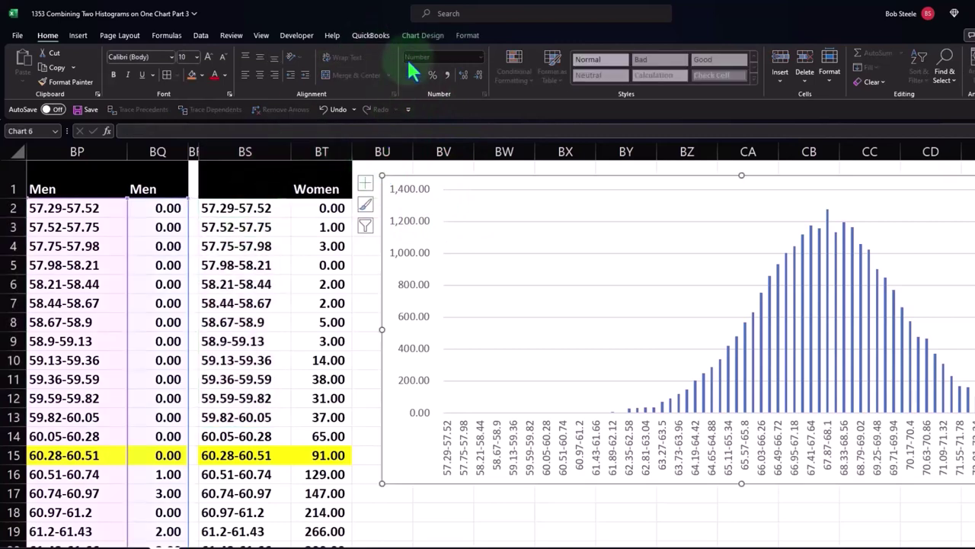
{"action": "left_click", "coordinate": [419, 38]}
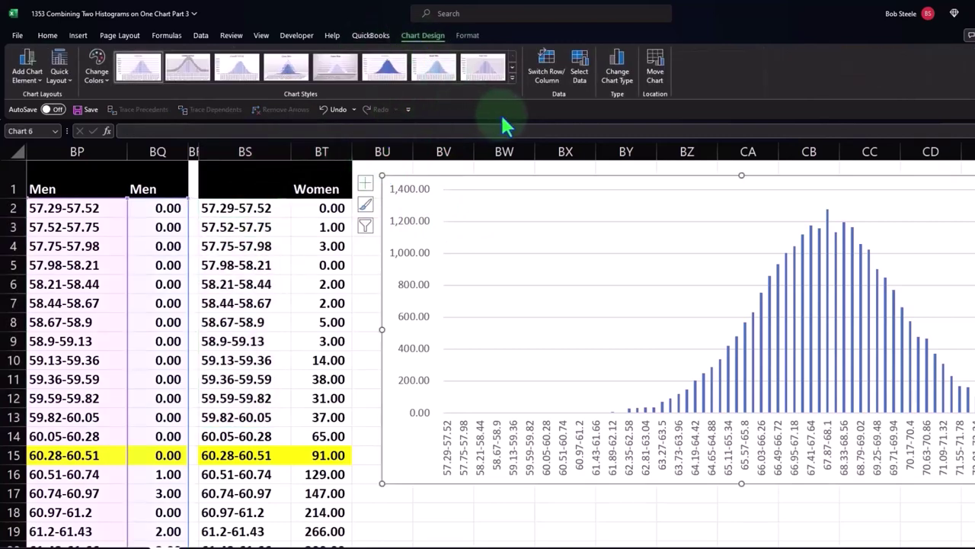
{"action": "left_click", "coordinate": [579, 70]}
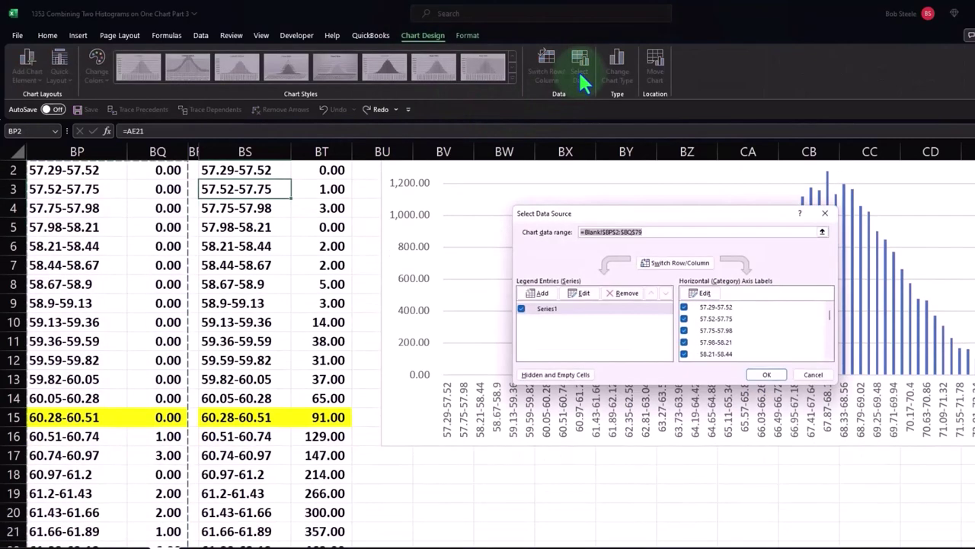